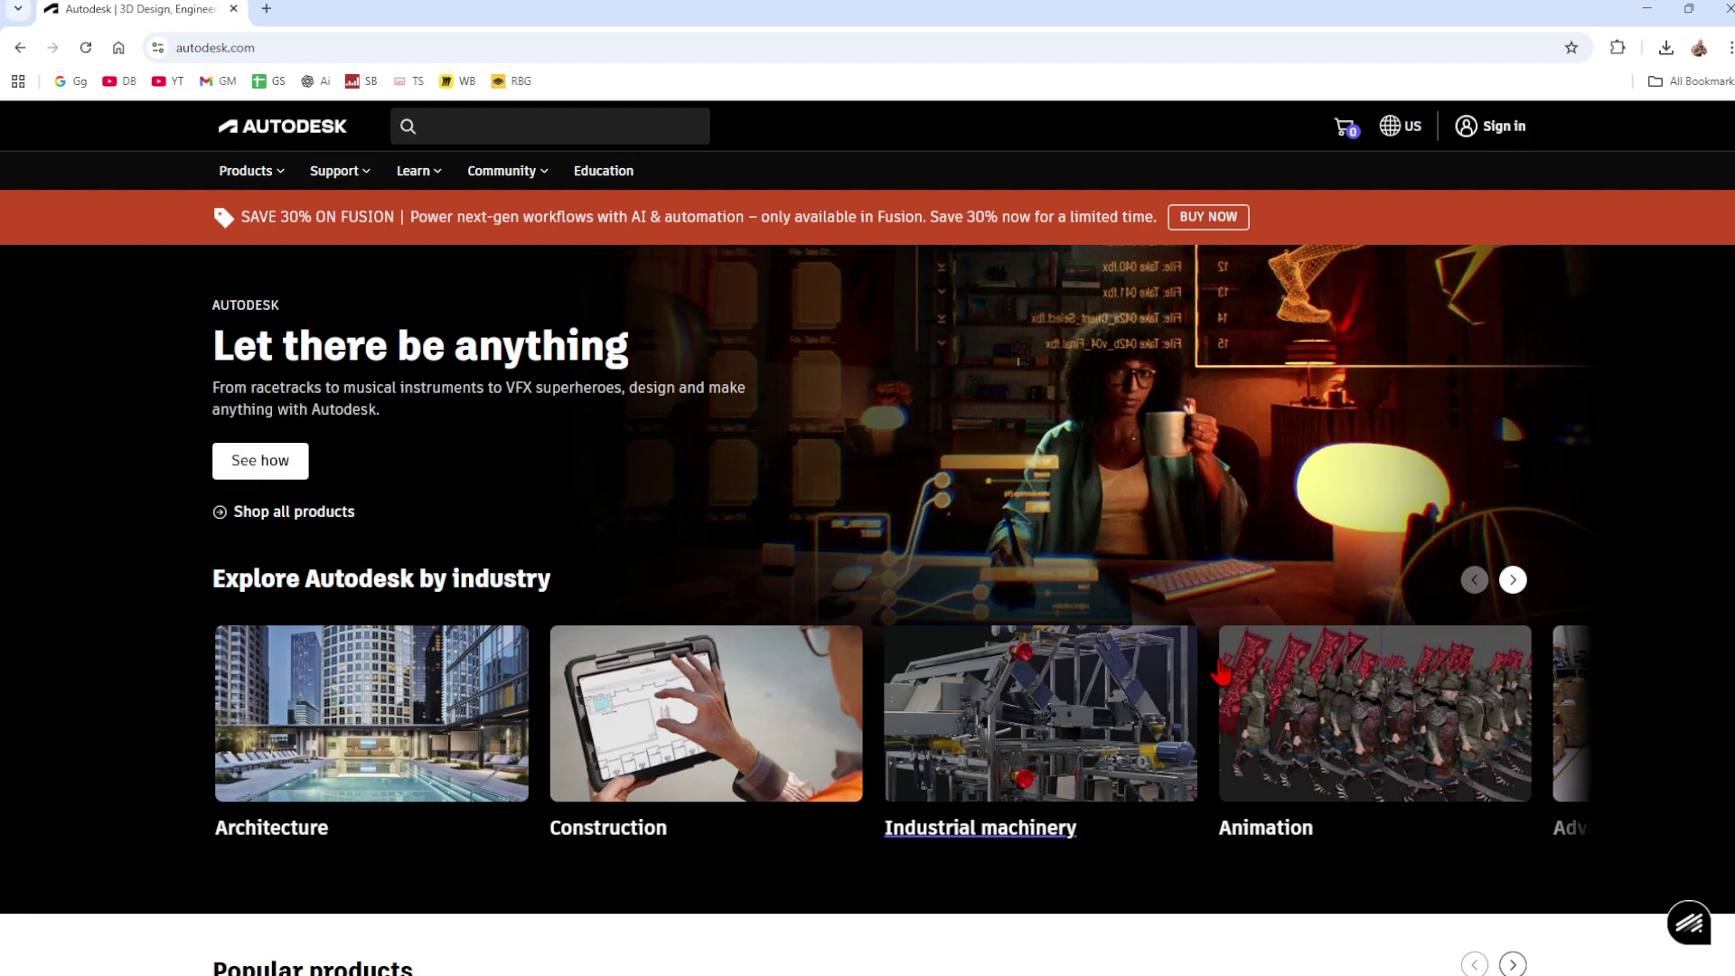
left_click(604, 174)
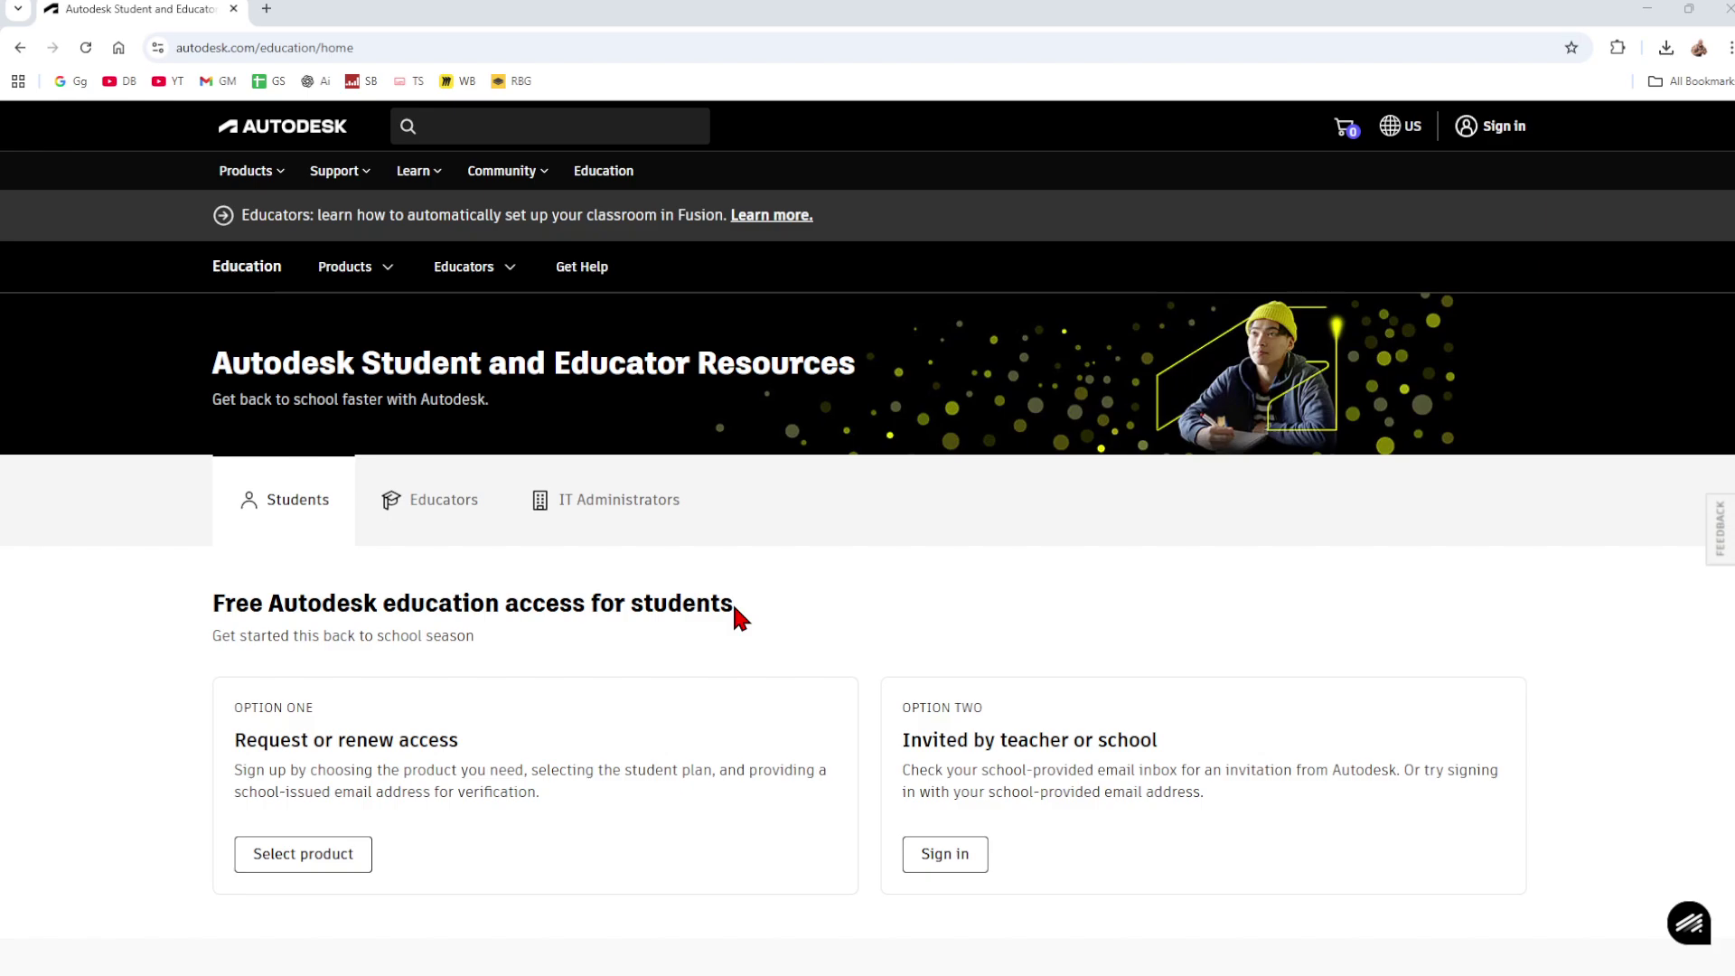
scroll(729, 609, "down", 5)
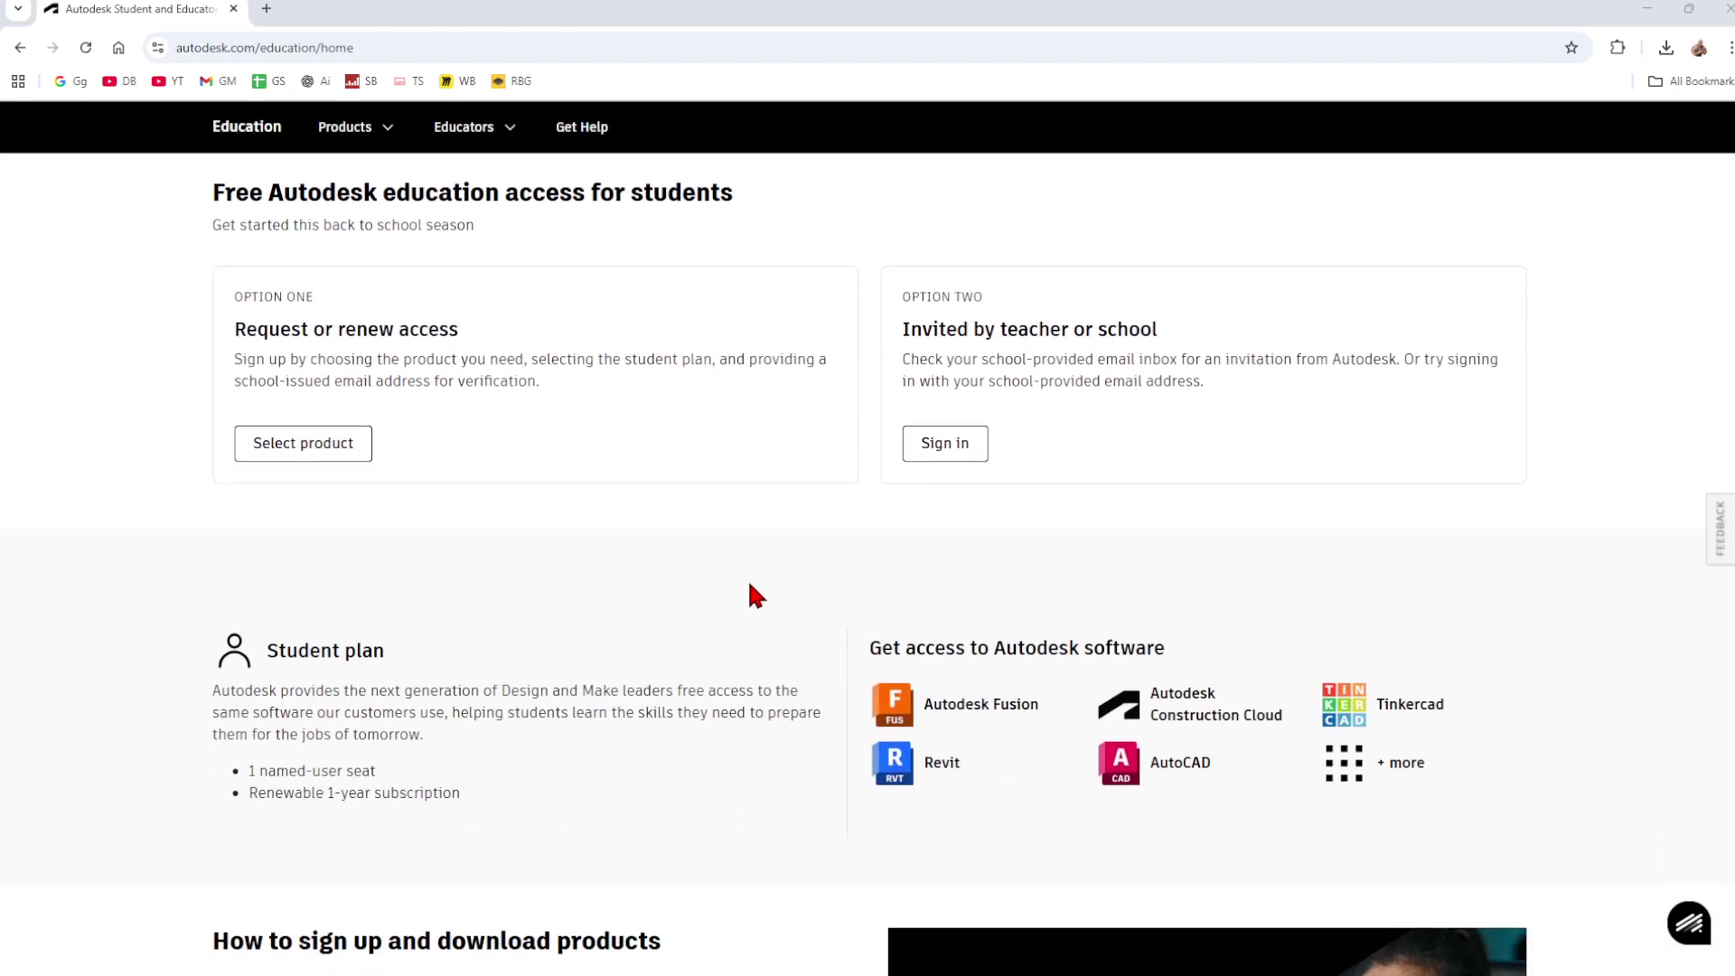
scroll(755, 597, "down", 2)
left_click_drag(280, 513, 456, 533)
left_click(413, 567)
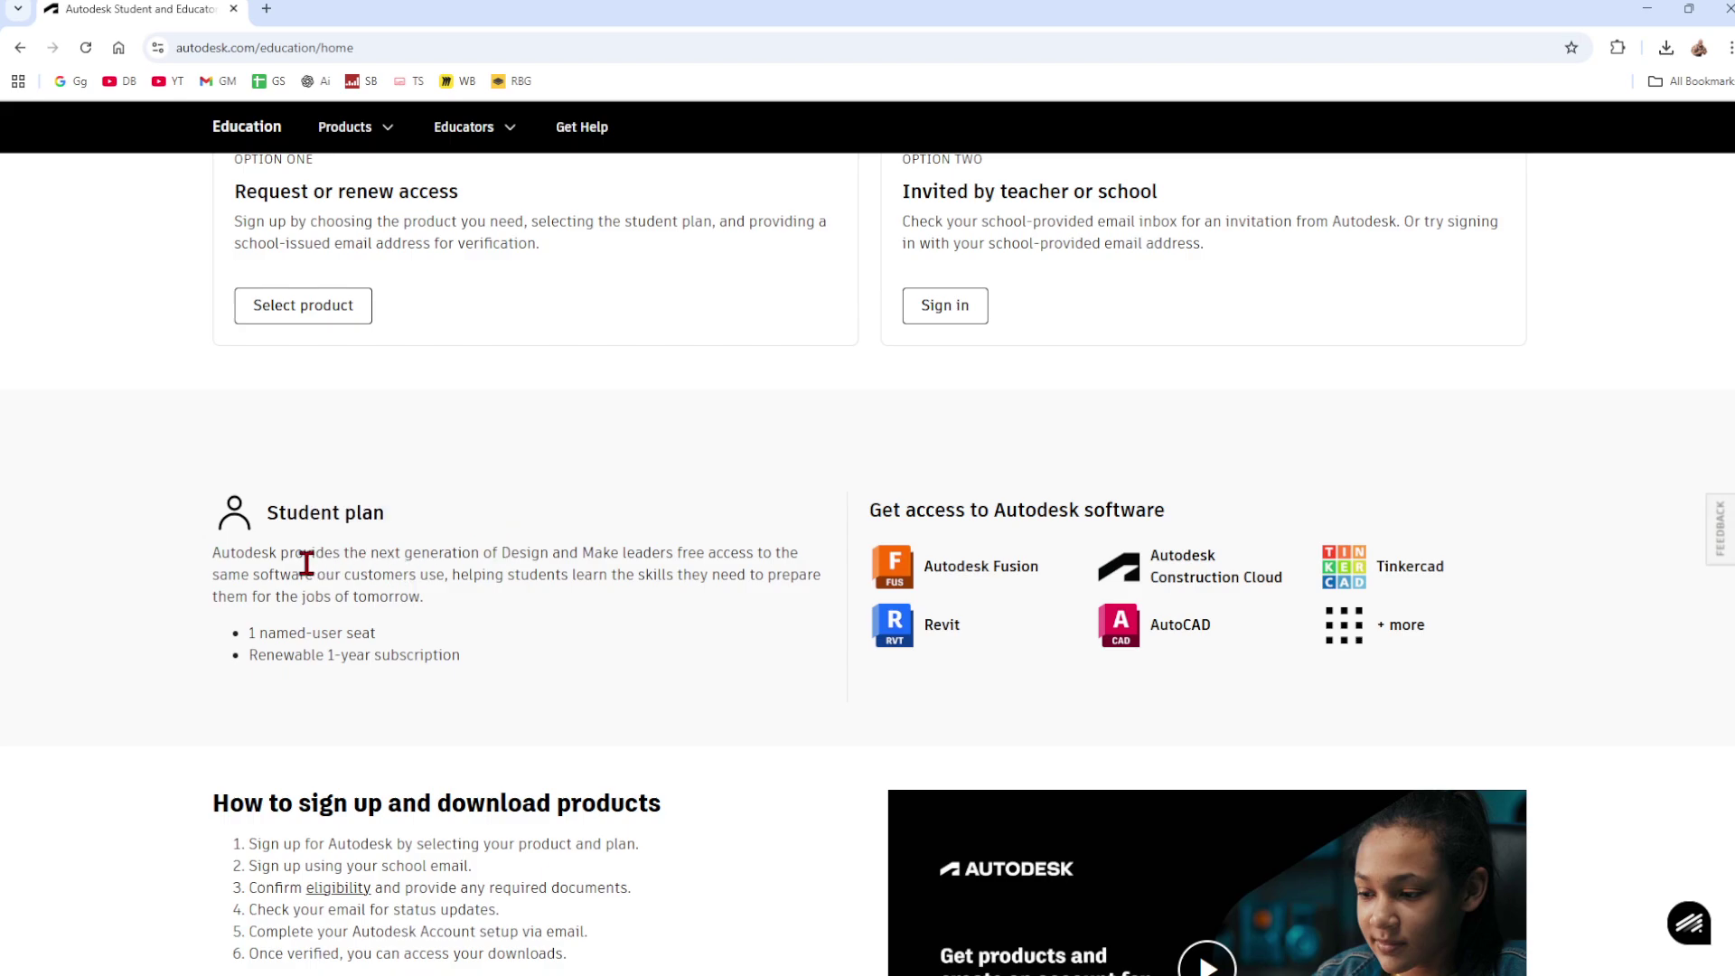
left_click_drag(289, 553, 511, 564)
left_click(557, 561)
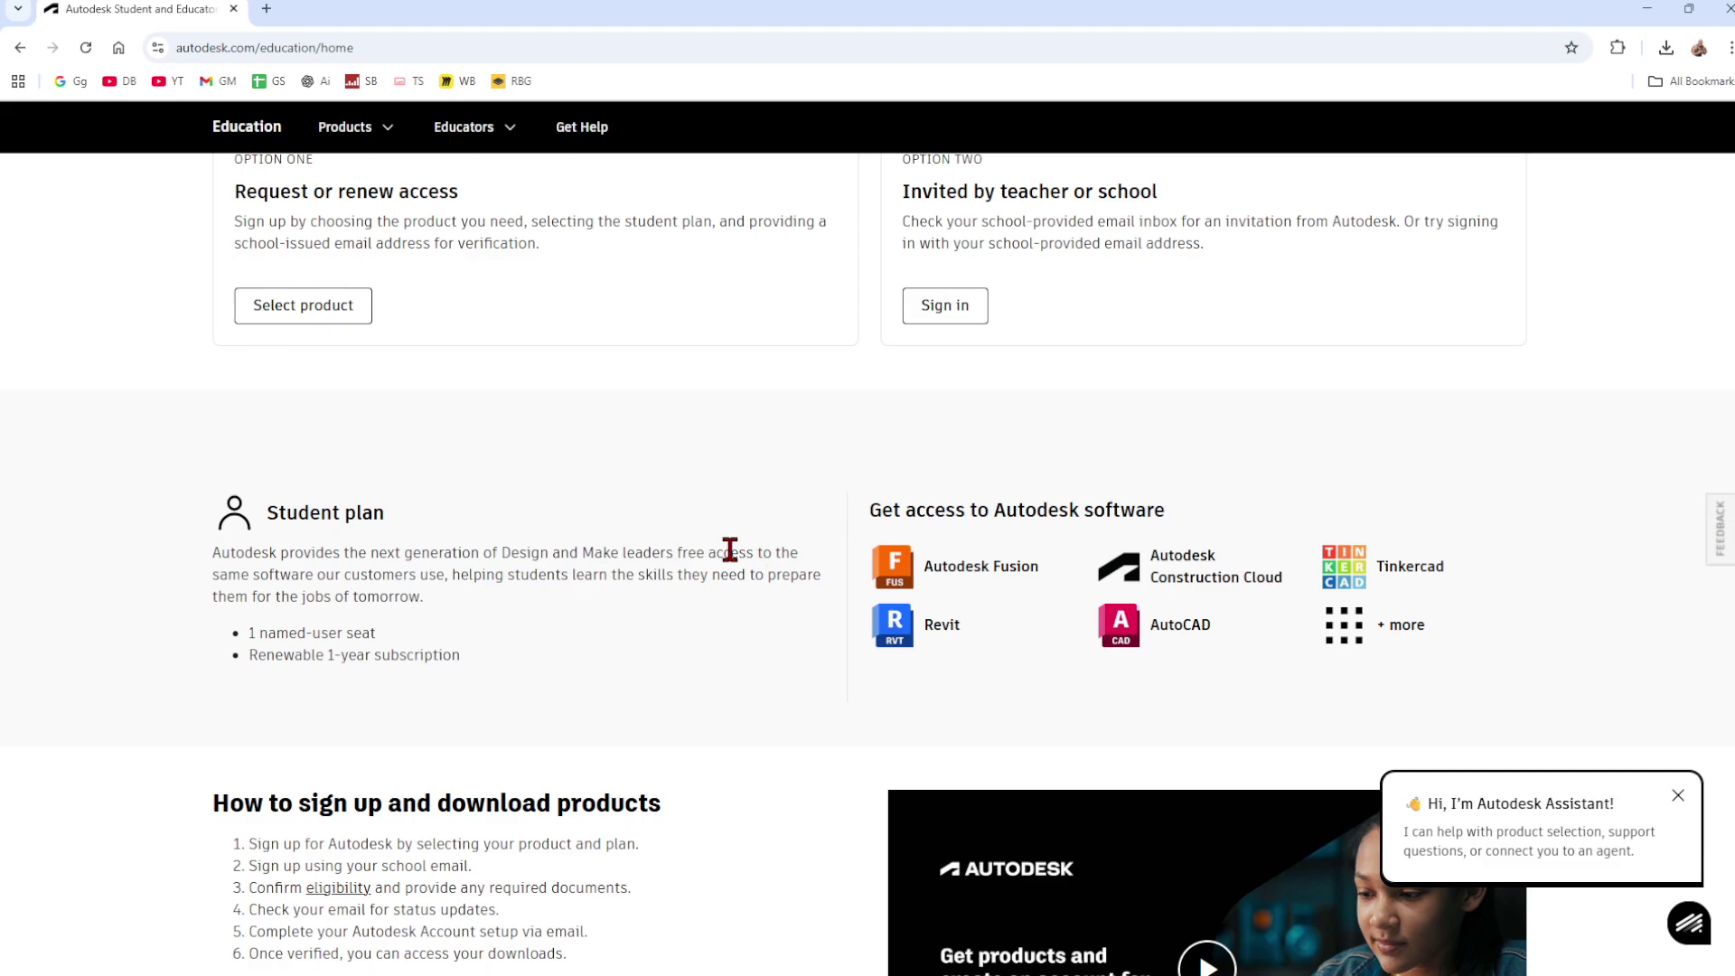
left_click_drag(291, 577, 647, 574)
left_click(504, 600)
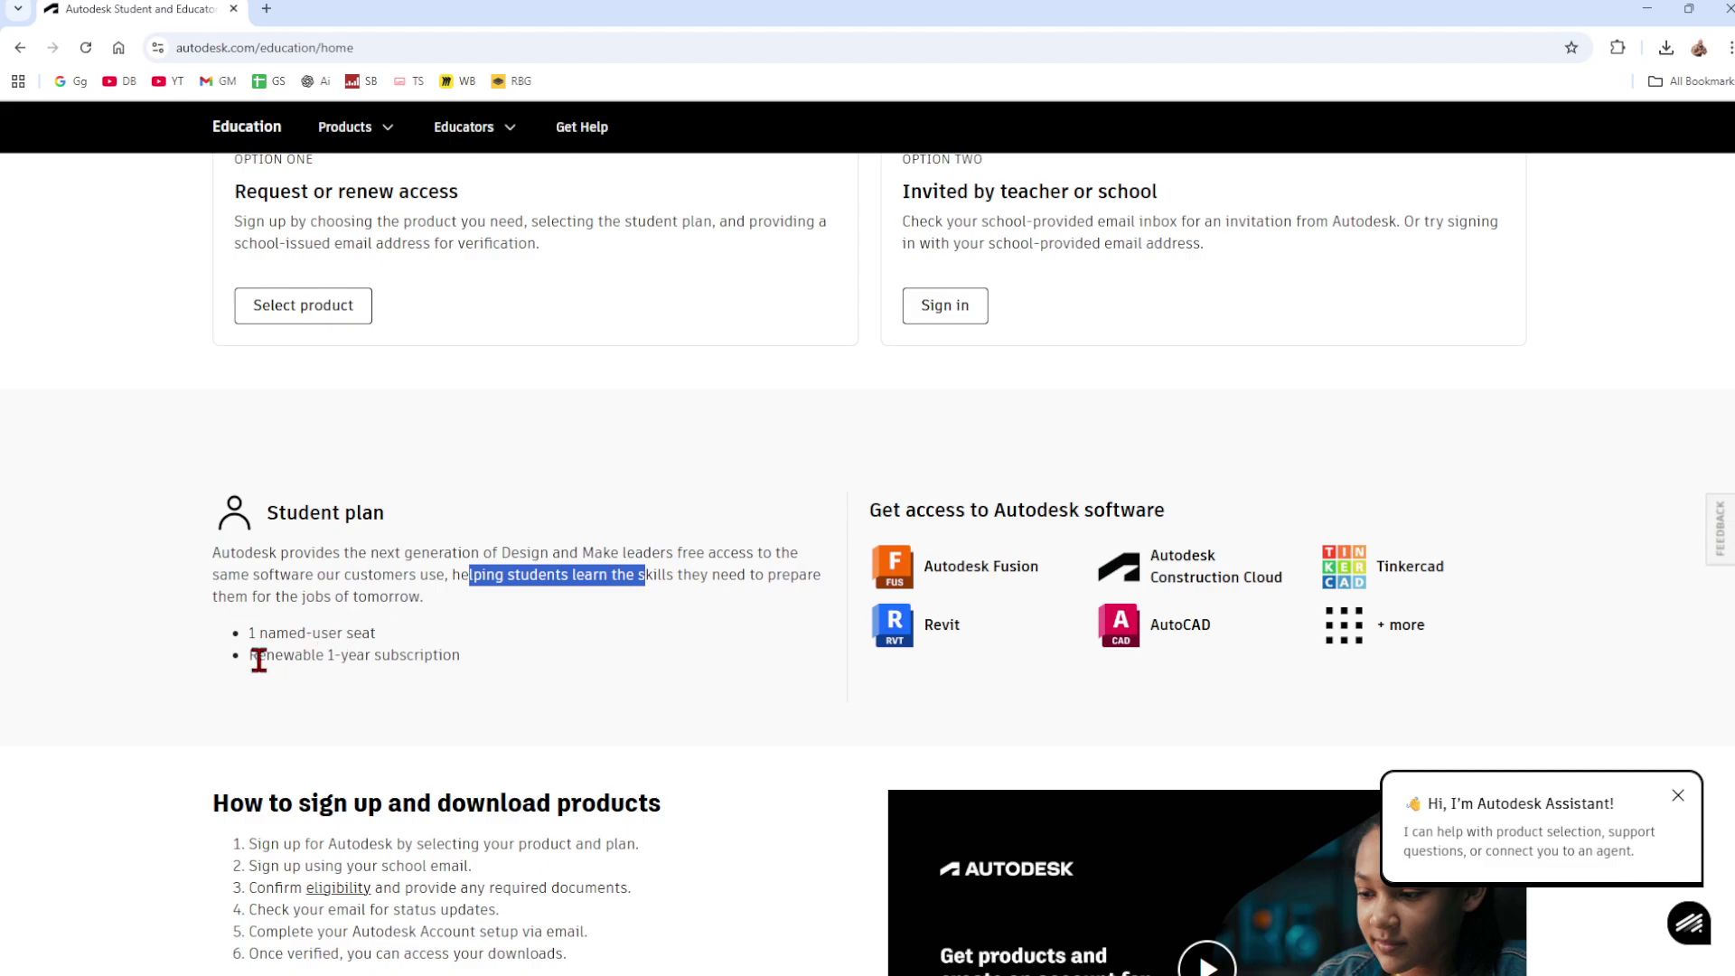
left_click(310, 658)
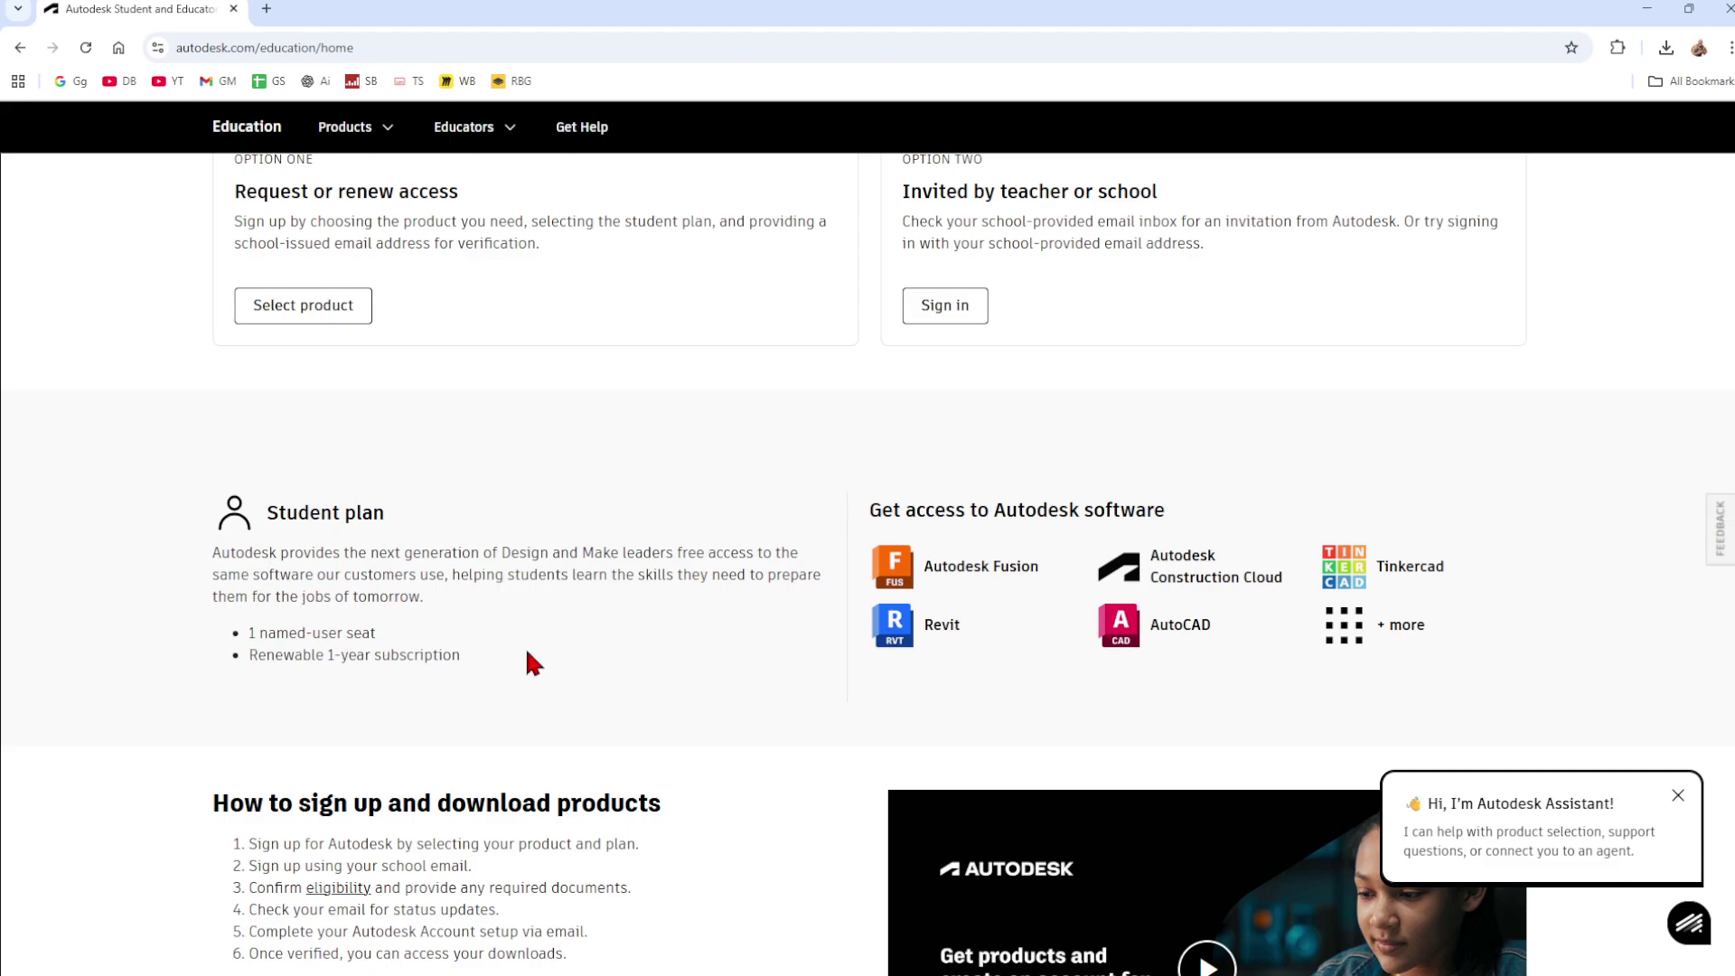
left_click_drag(275, 656, 452, 656)
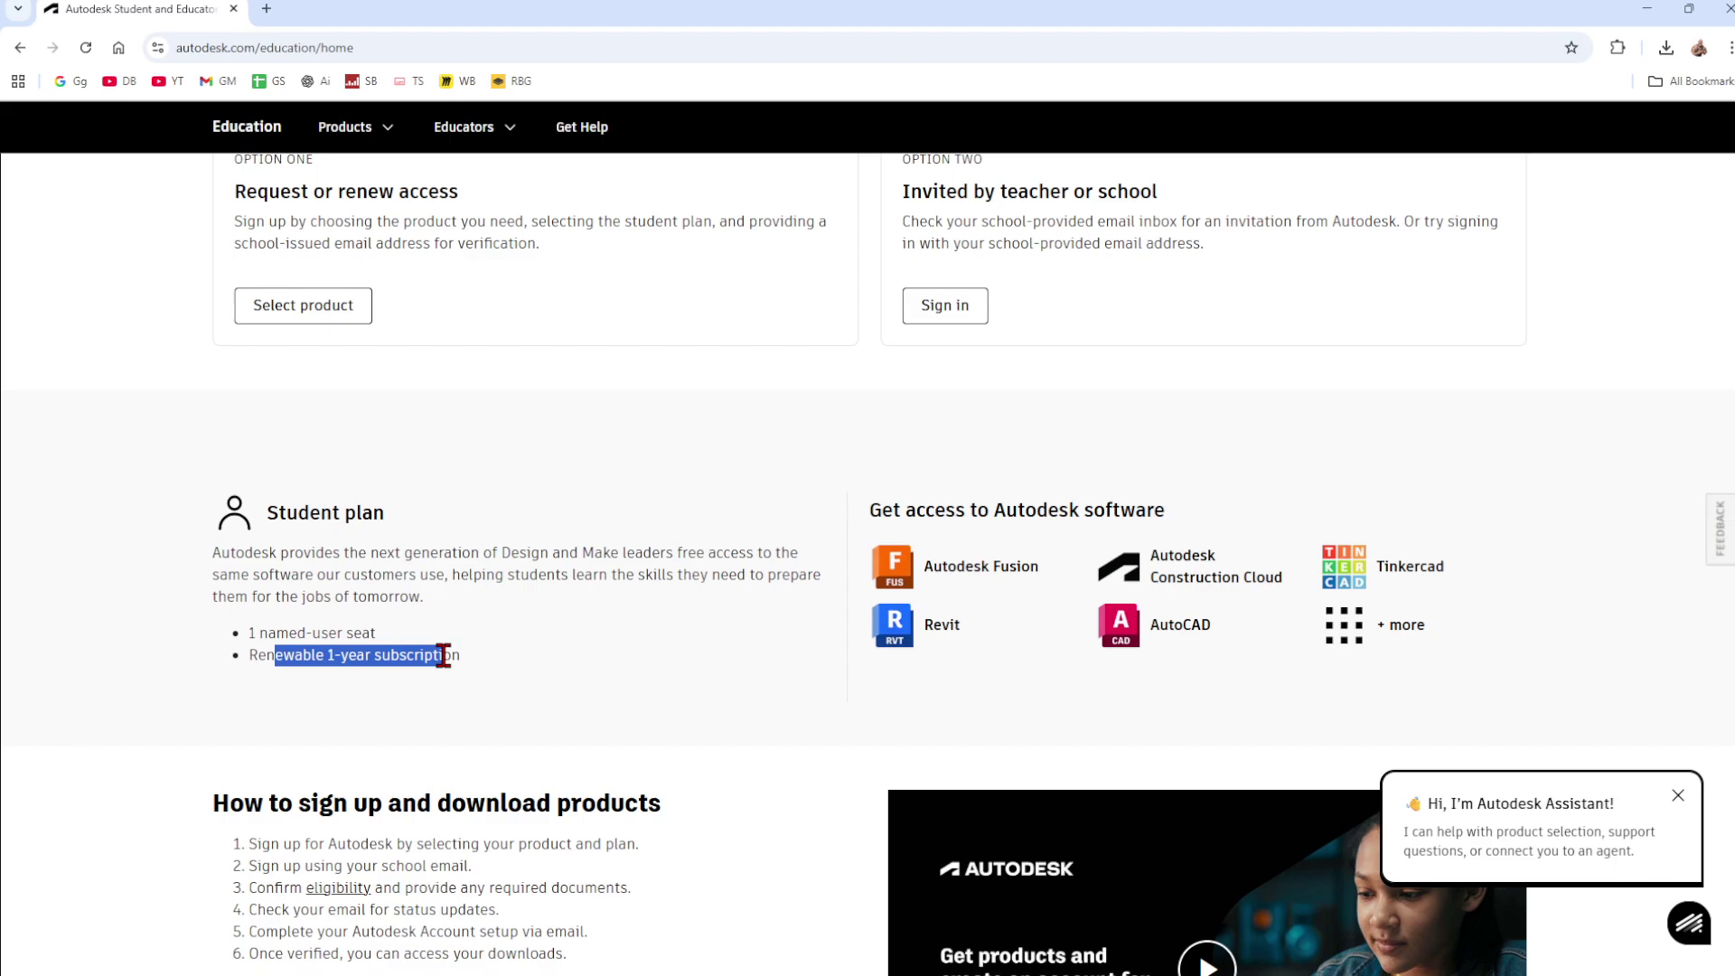
left_click(448, 656)
Review the sign-up steps, including school email and status updates, then open the Student's guide
scroll(622, 623, "down", 3)
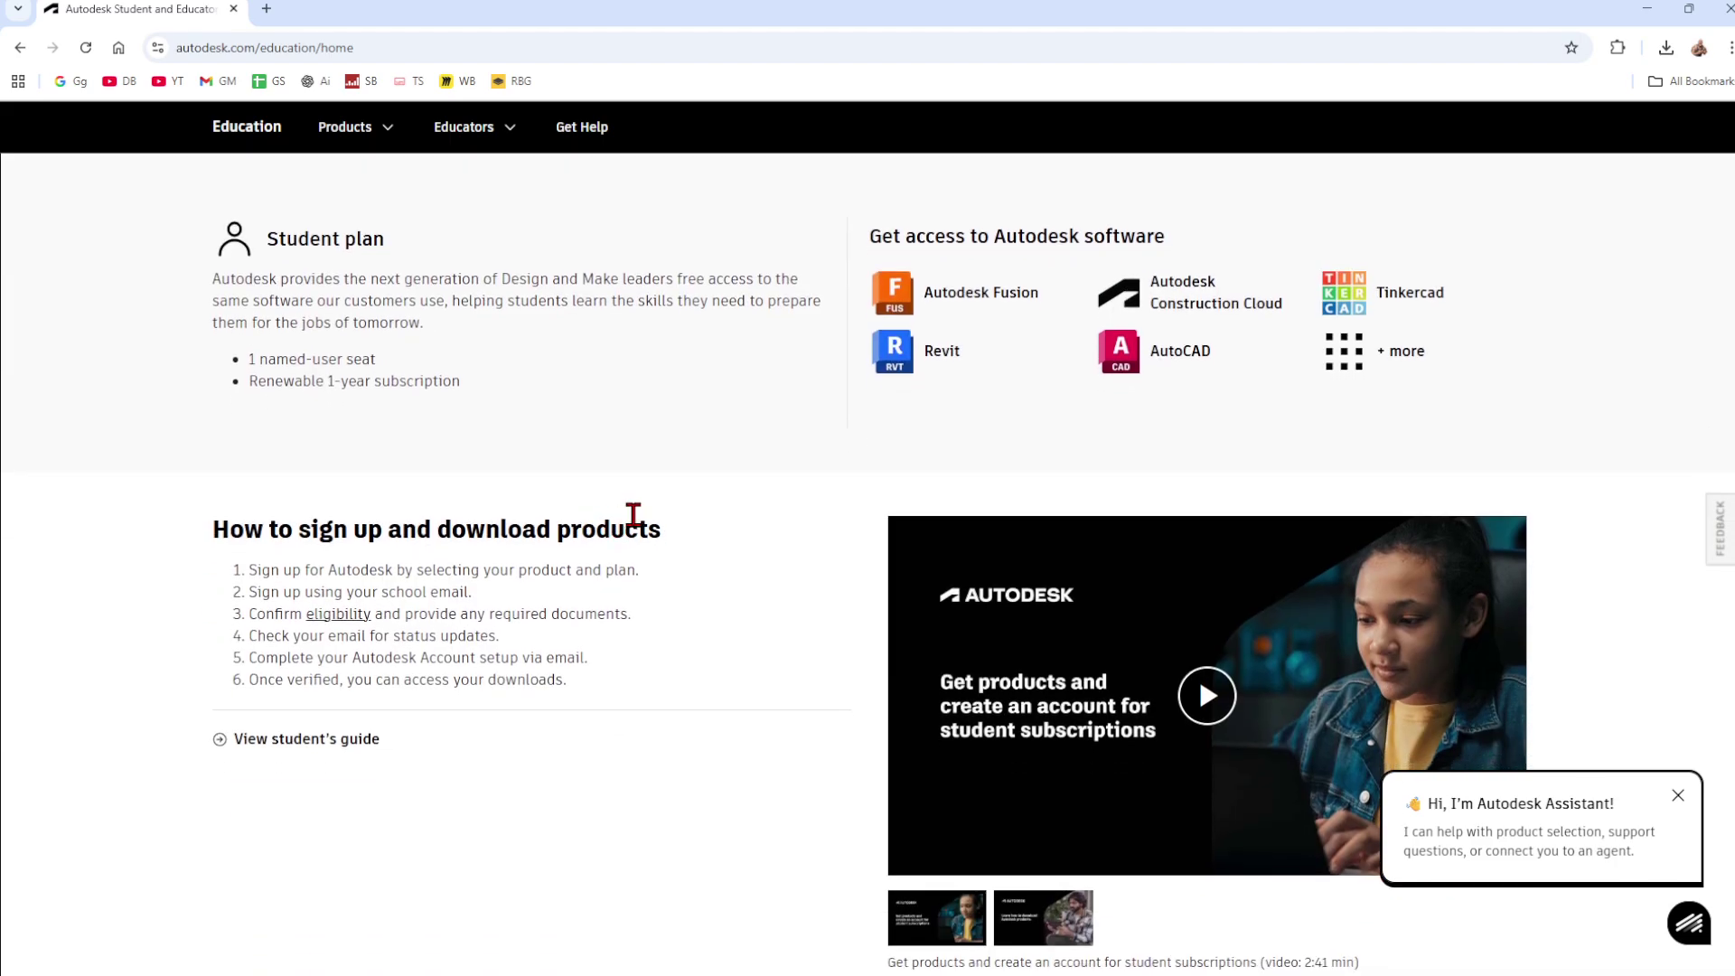
left_click_drag(279, 533, 541, 533)
left_click(572, 531)
left_click_drag(304, 592, 371, 594)
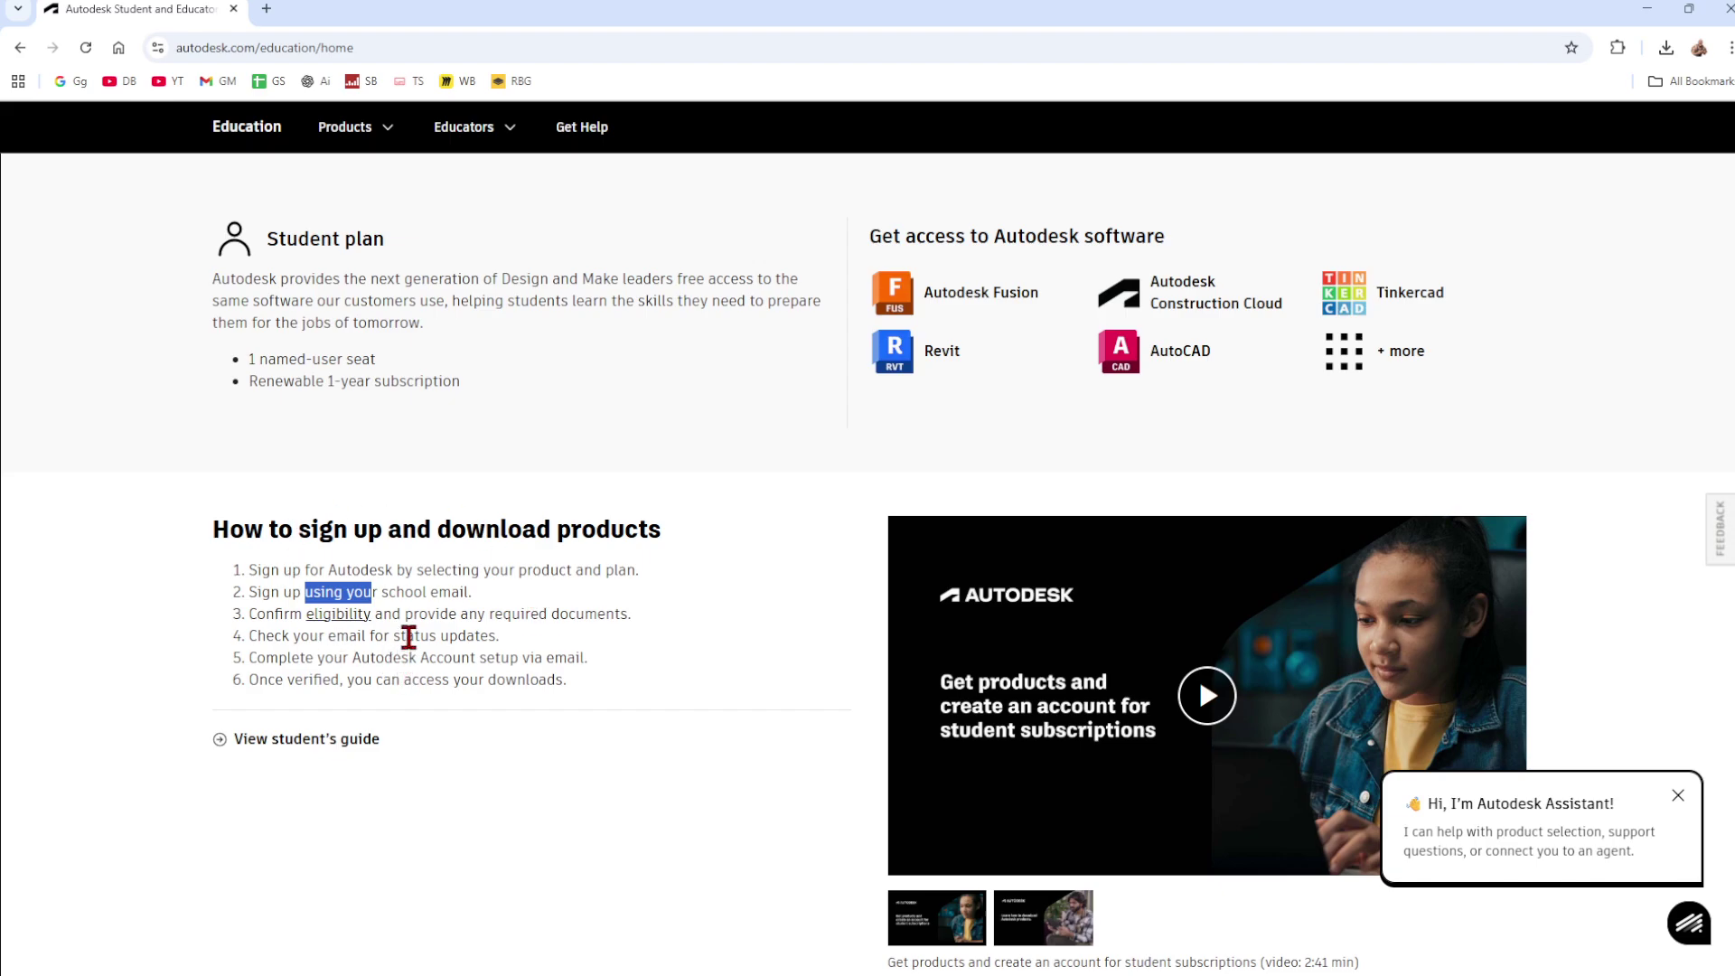
left_click_drag(409, 637, 472, 637)
left_click(547, 645)
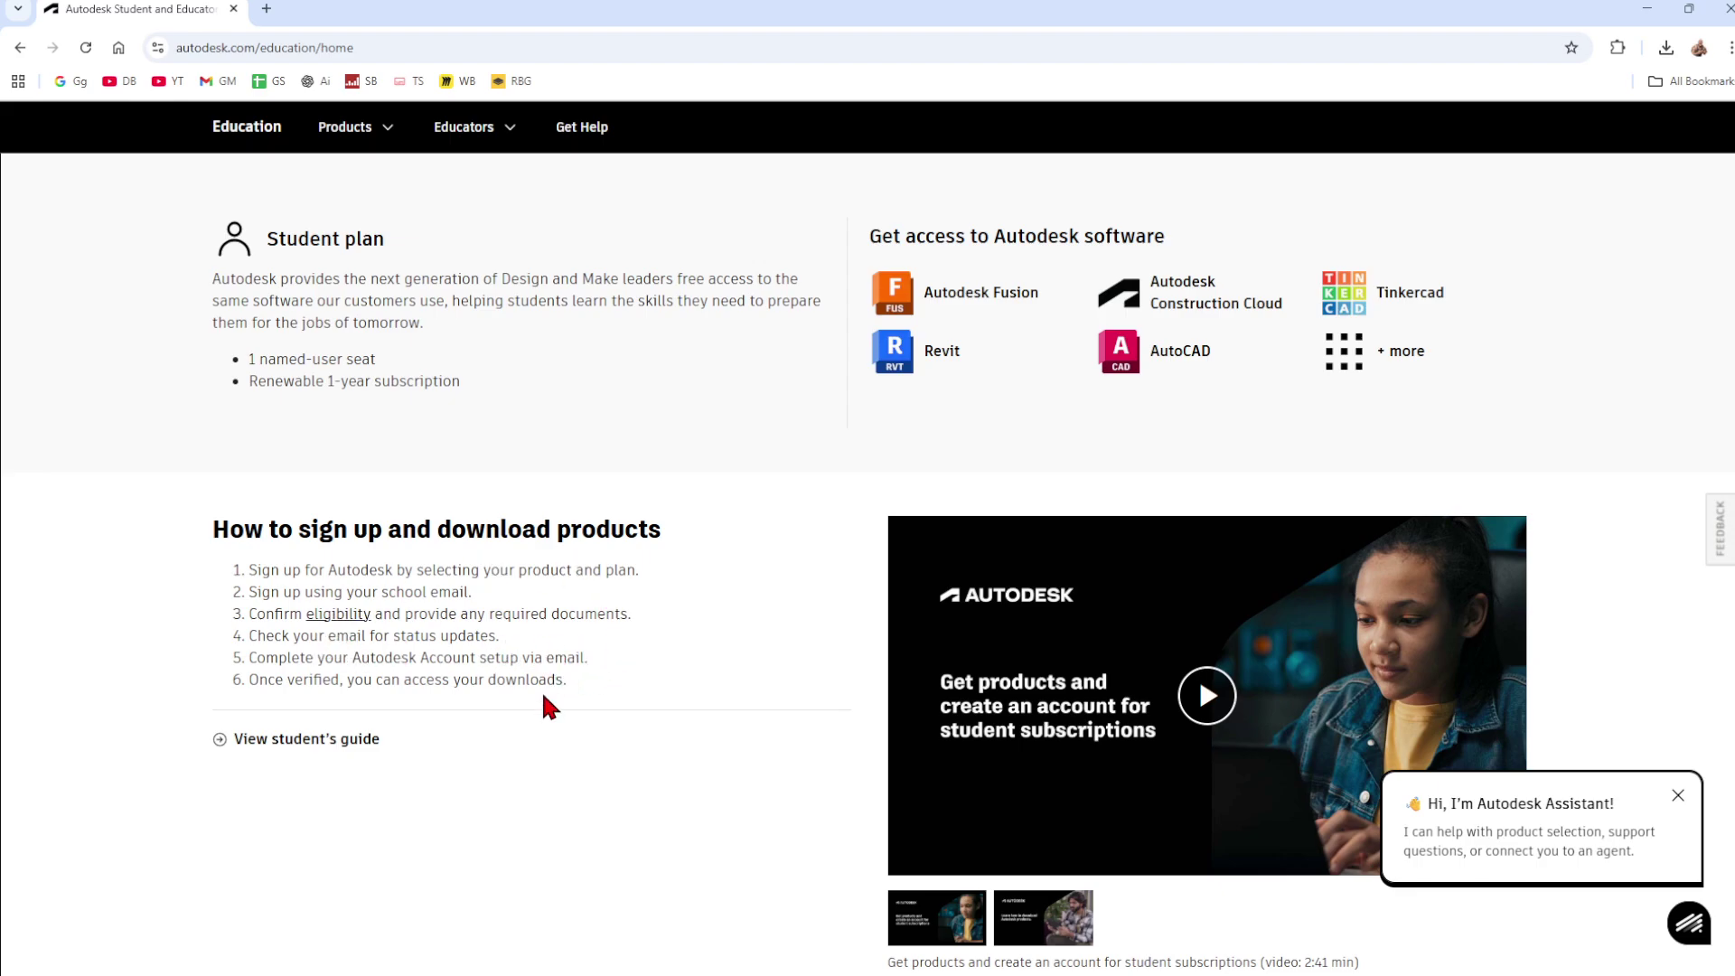
scroll(348, 666, "down", 2)
left_click(298, 547)
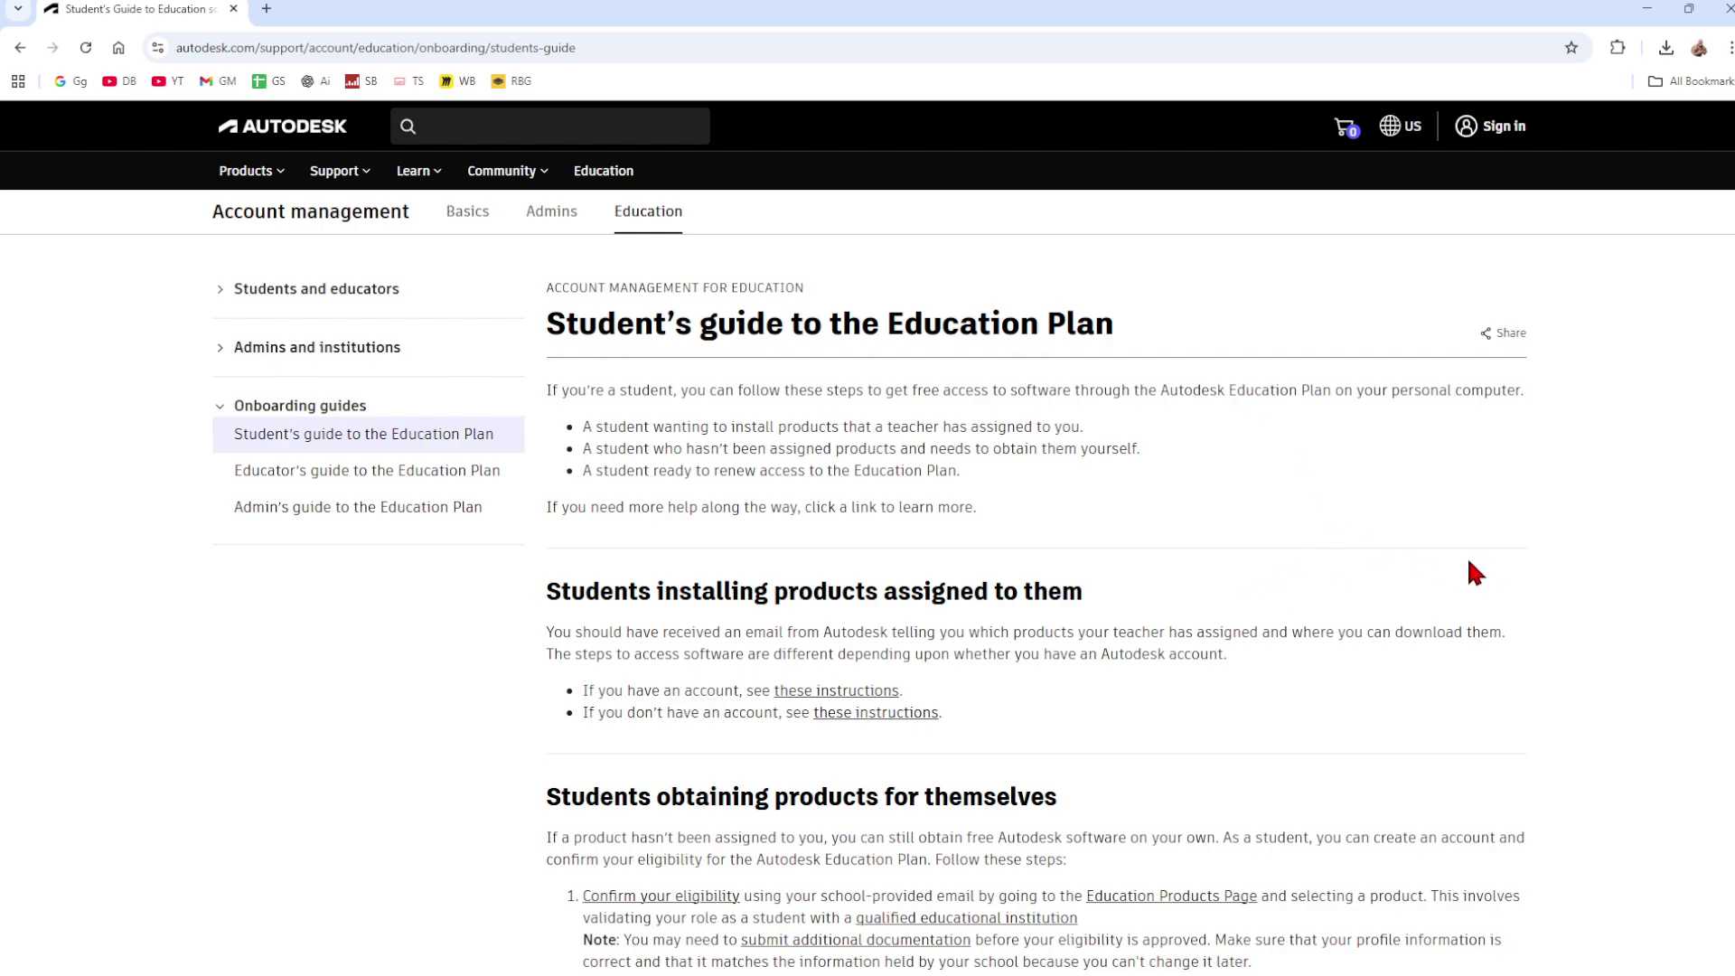
Check the instructions for students without an account, close them, and go to Sign in
left_click(875, 712, "ctrl")
scroll(1127, 717, "down", 3)
scroll(1126, 716, "up", 3)
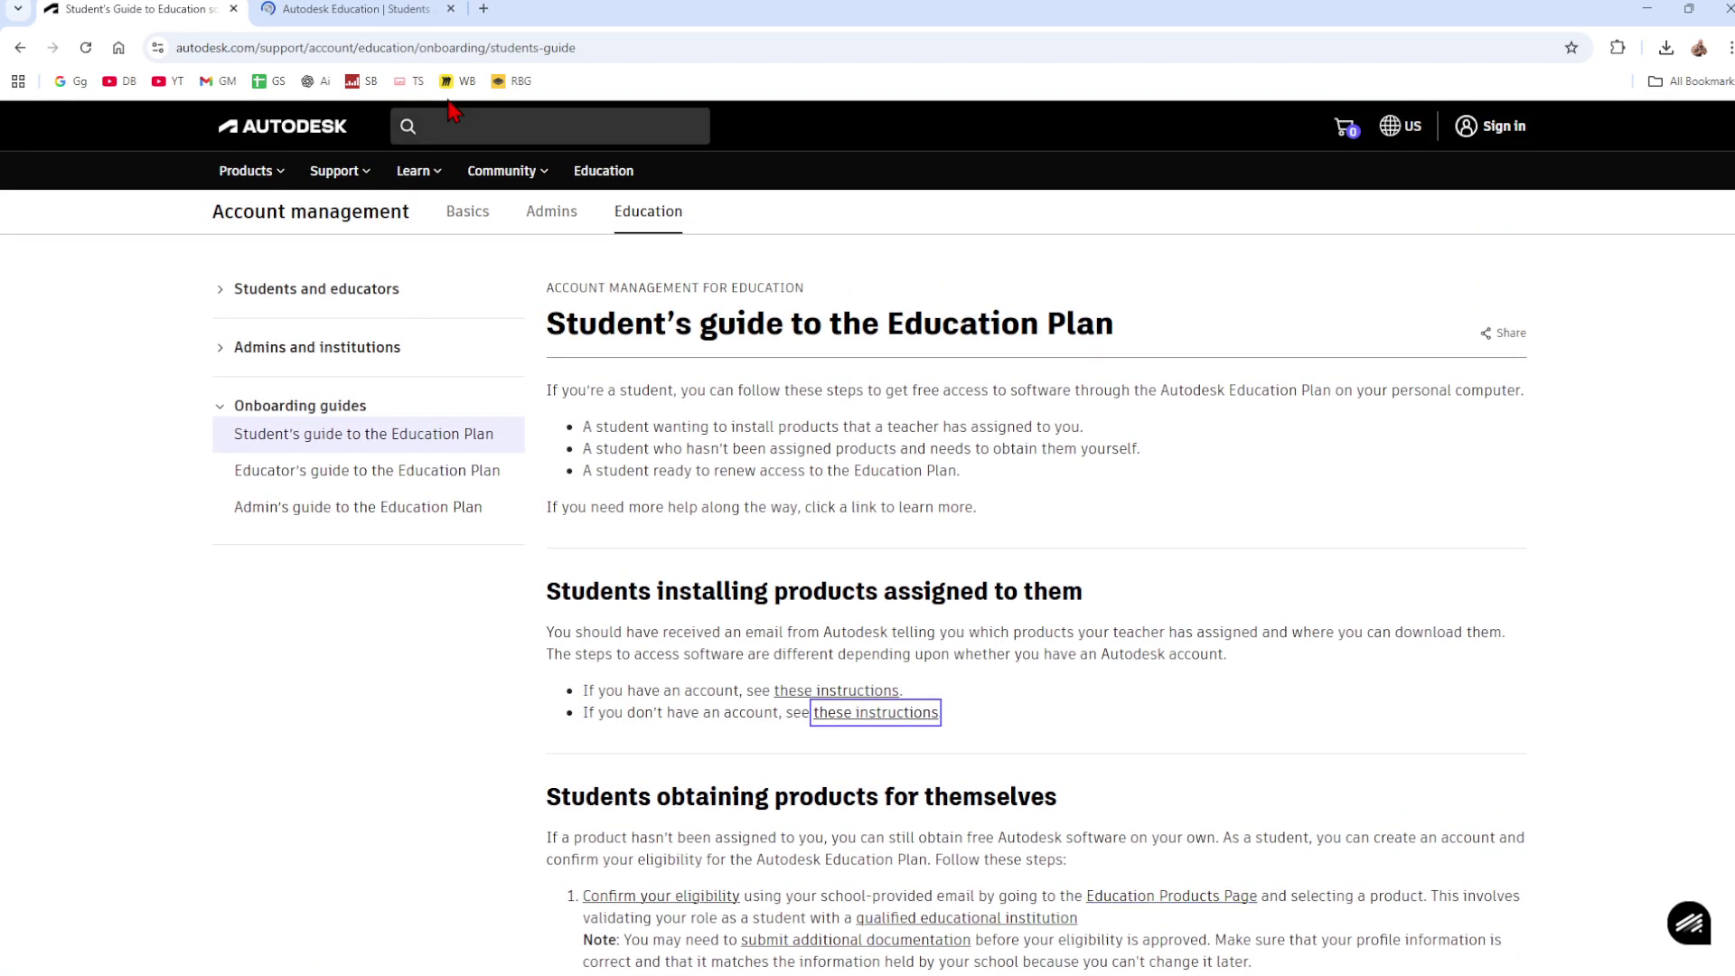
left_click(450, 9)
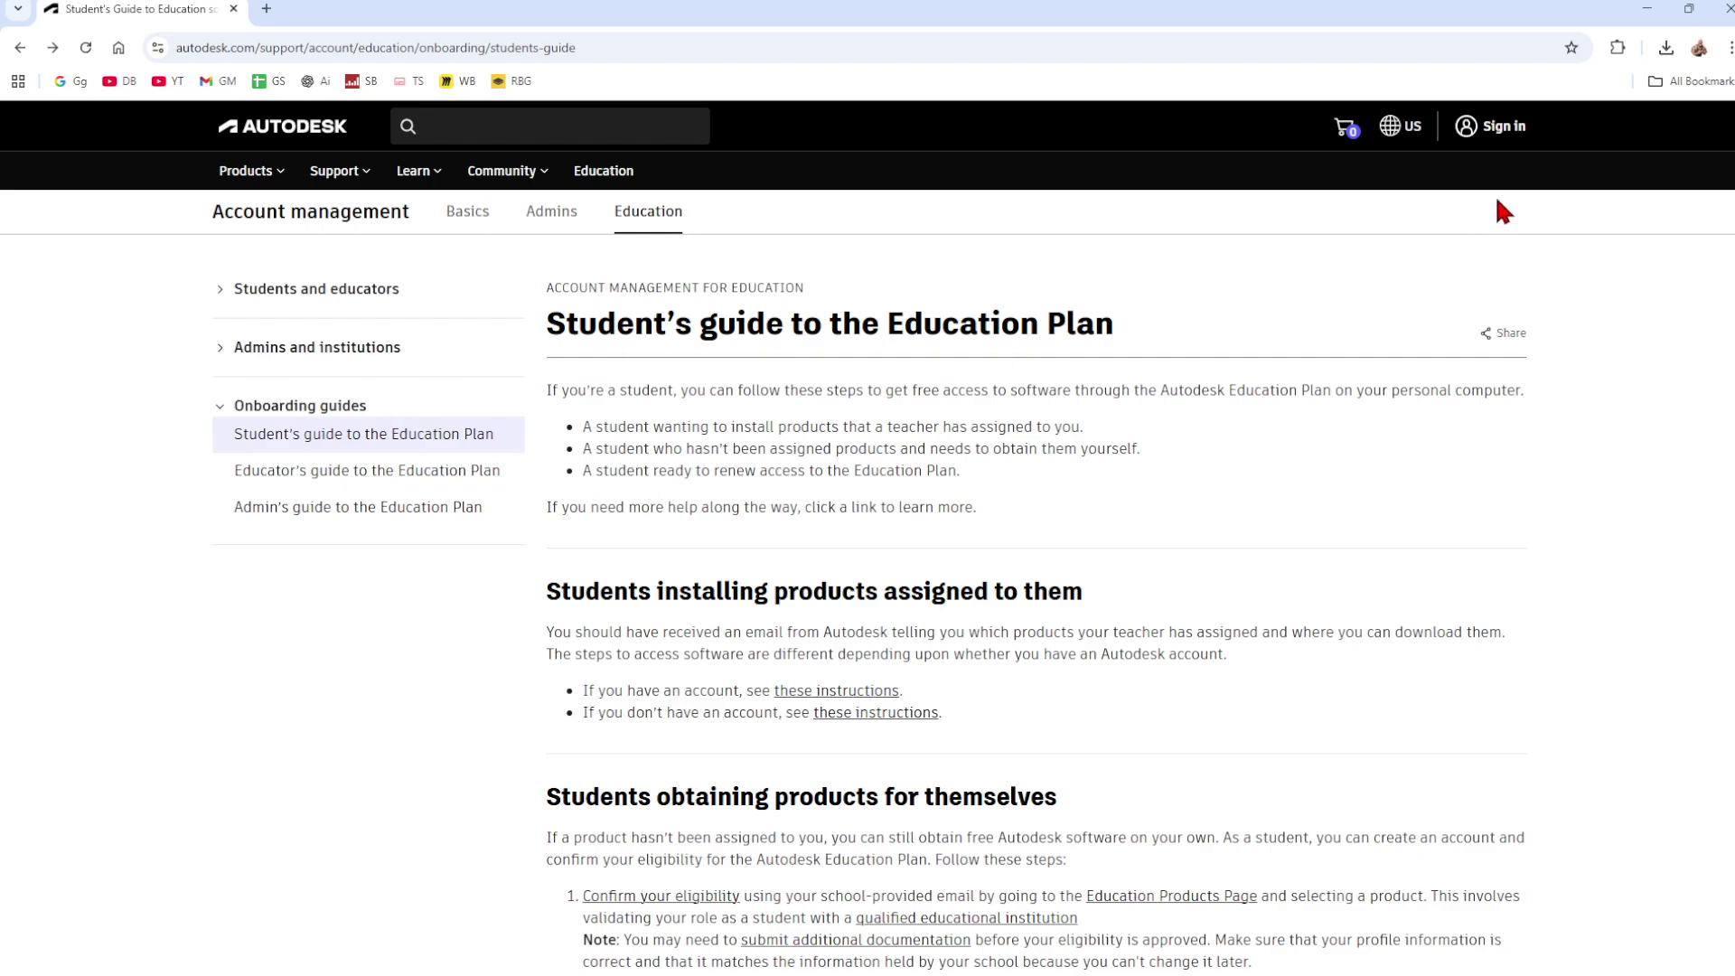
left_click(1482, 129)
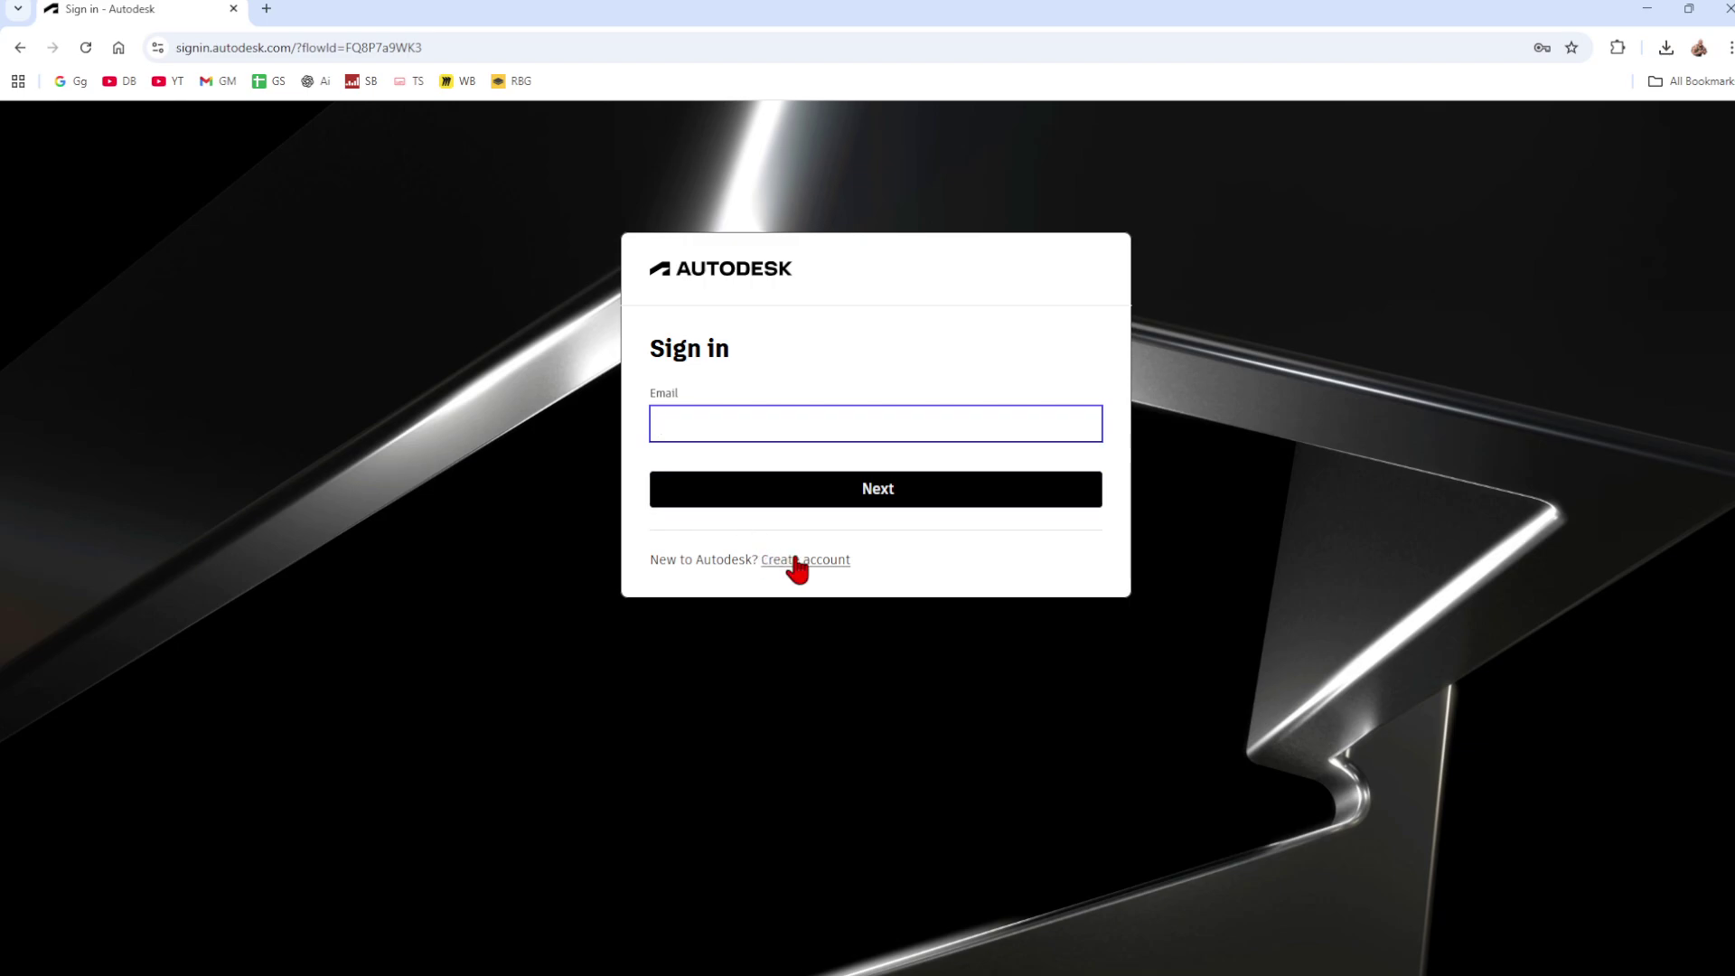
Start creating an Autodesk account, then go back to the Student and Educator Resources page
left_click(818, 561)
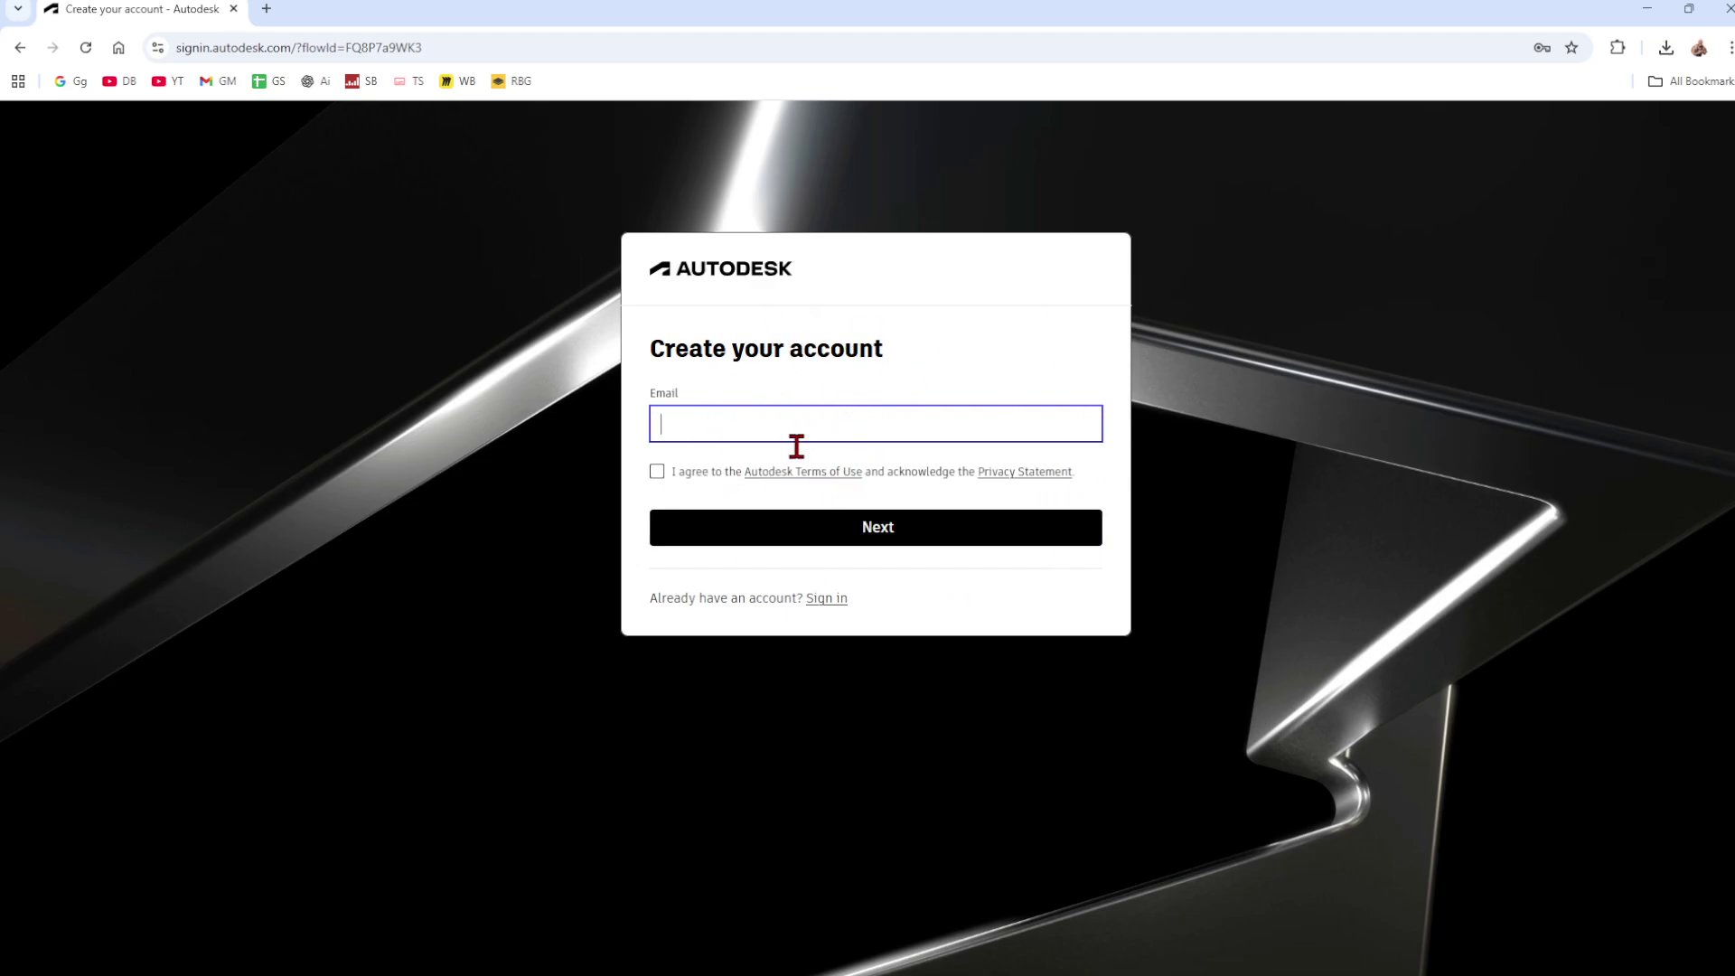
key("alt+Left")
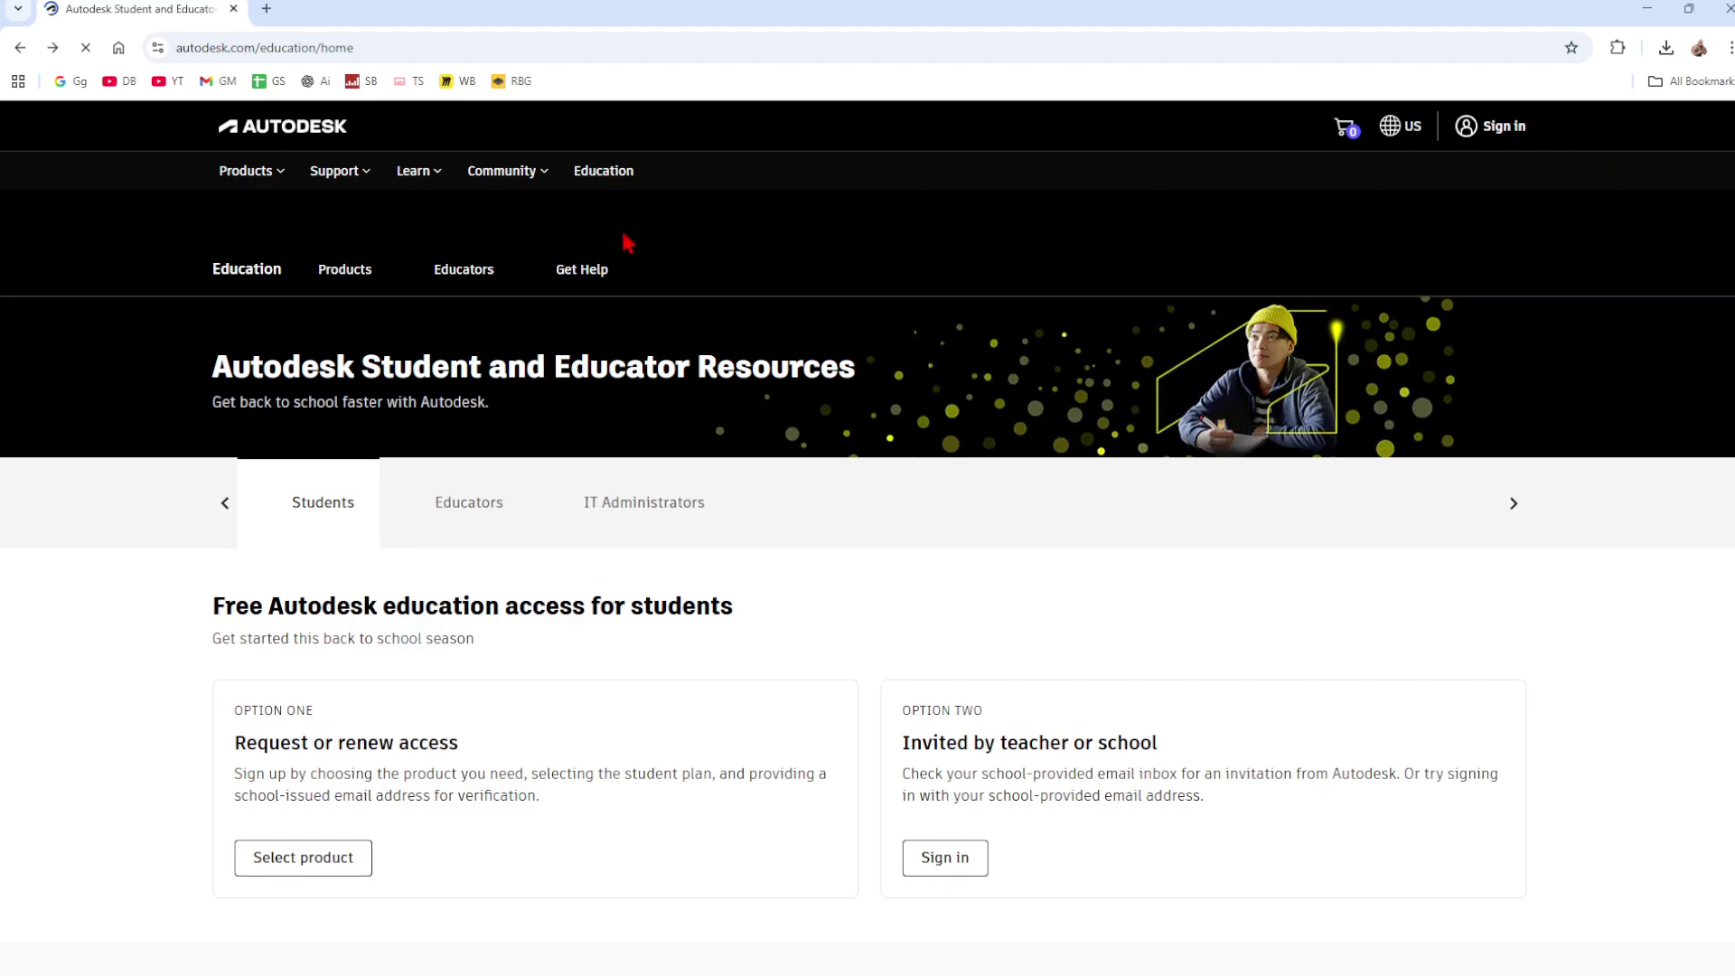
Read the Option Two school-invitation details, then choose Select product under Option One
scroll(139, 607, "down", 2)
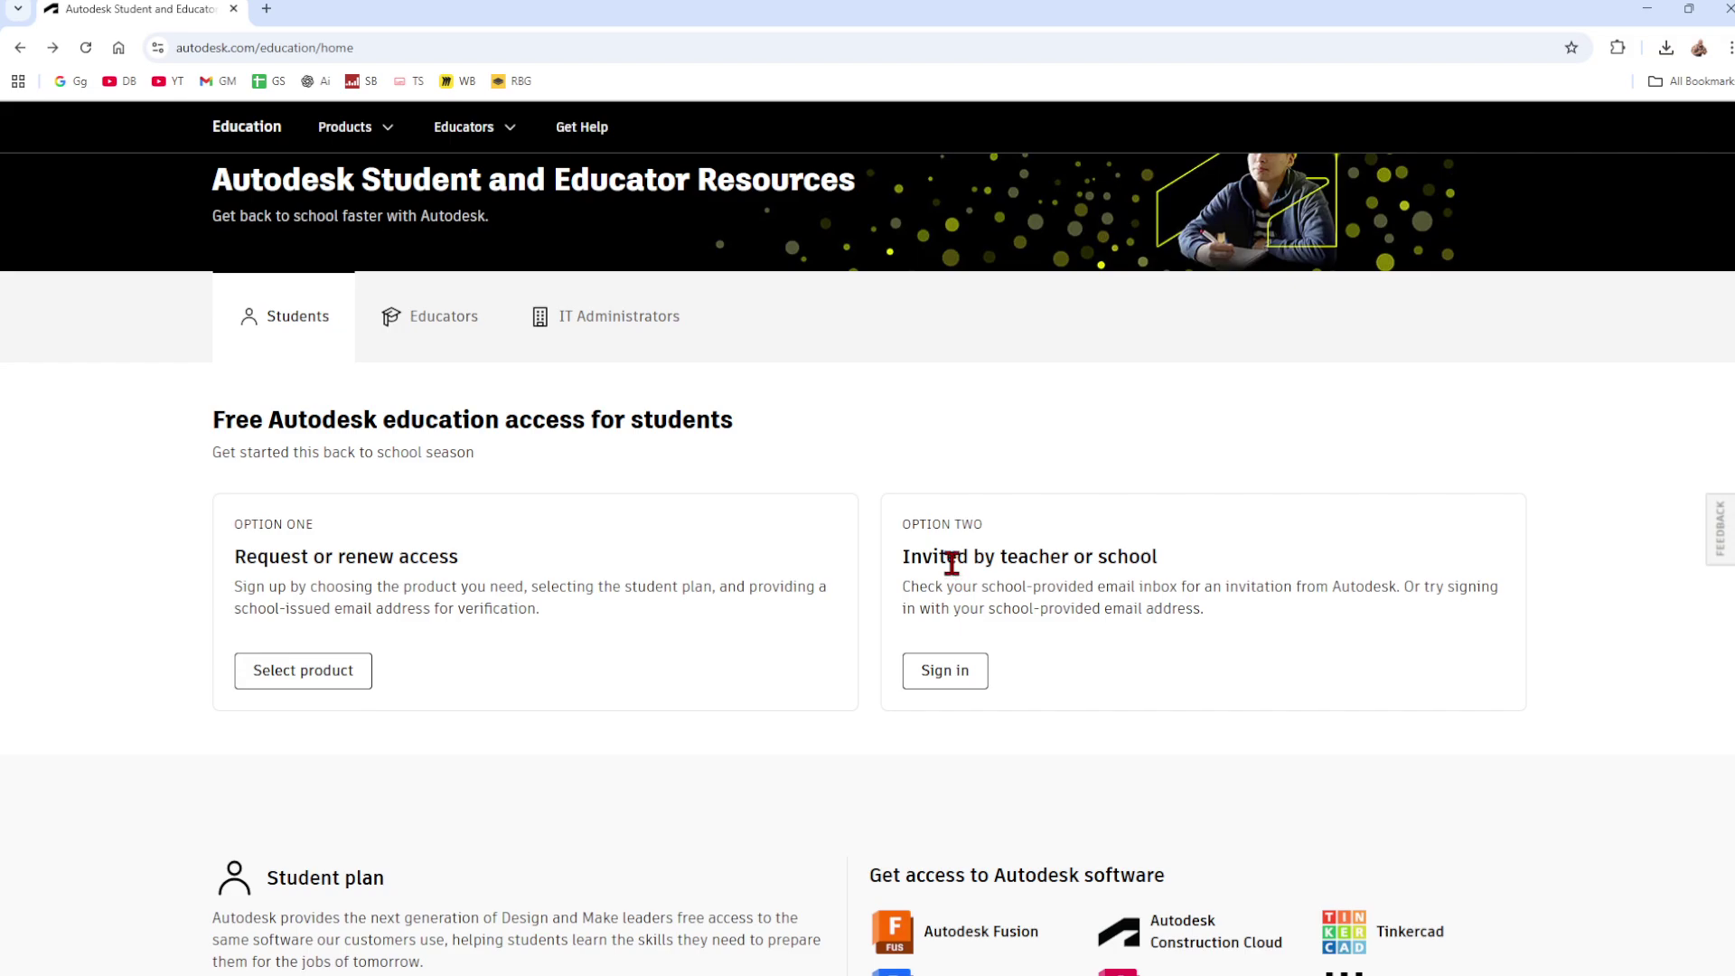
left_click_drag(947, 558, 1168, 571)
left_click(1167, 573)
left_click_drag(1290, 585, 1432, 590)
left_click(1432, 589)
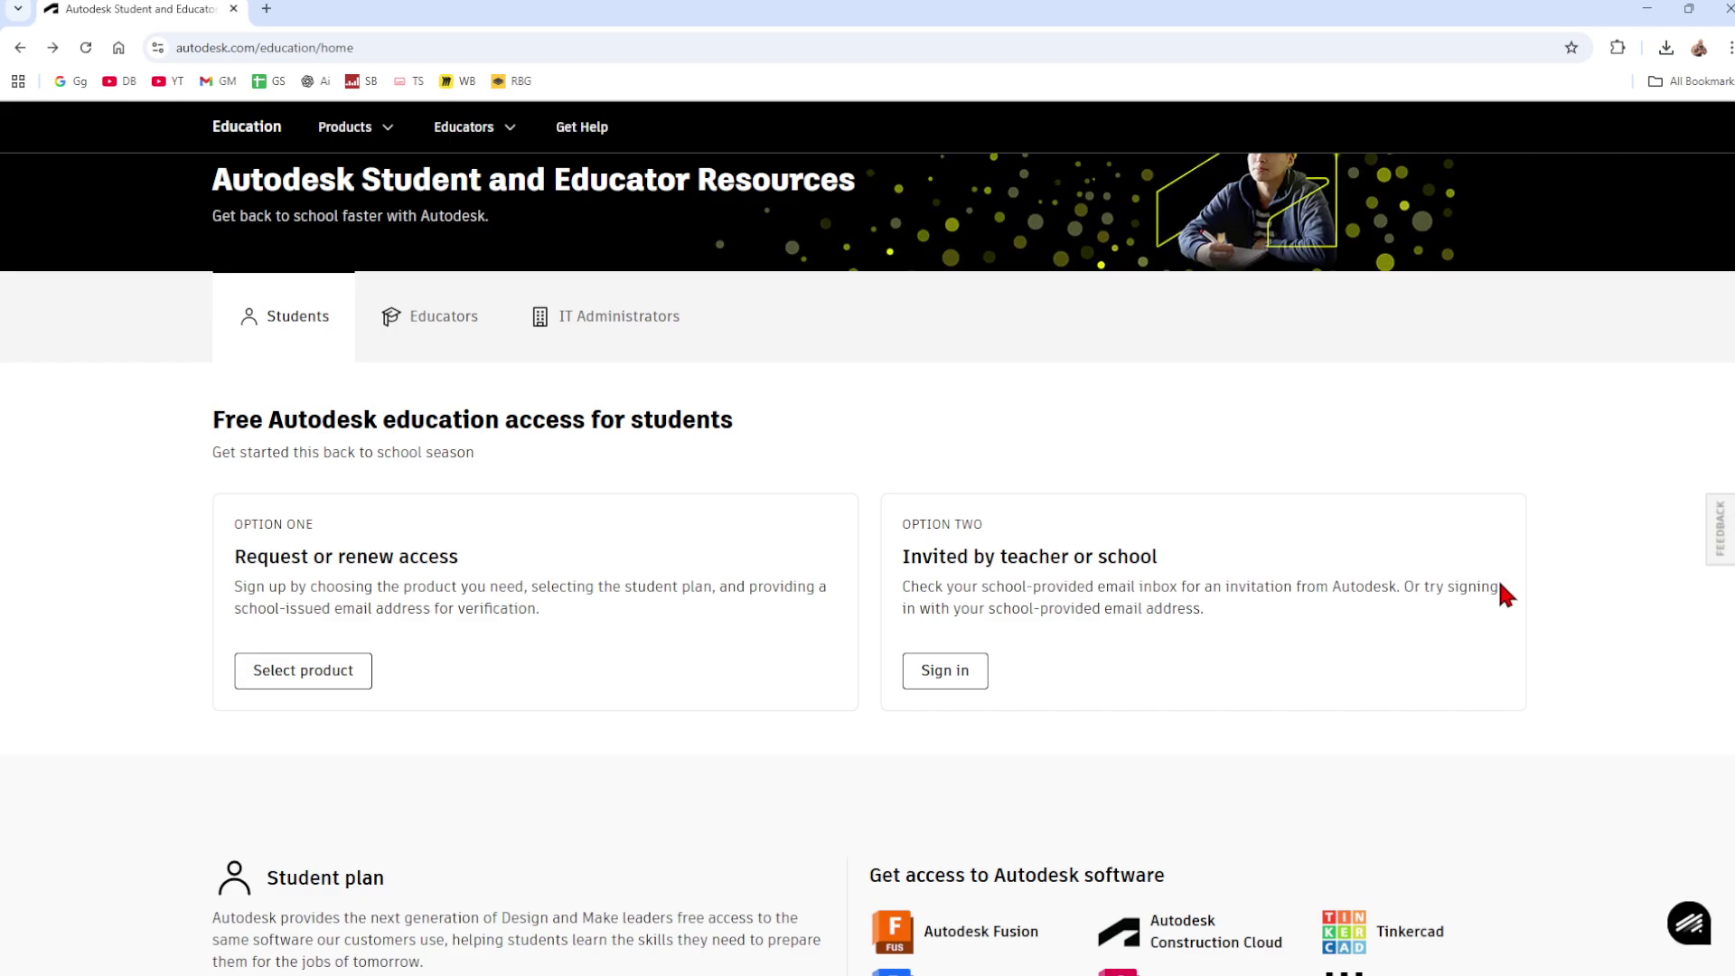
left_click_drag(1047, 607, 1227, 612)
left_click(1227, 612)
left_click(307, 671)
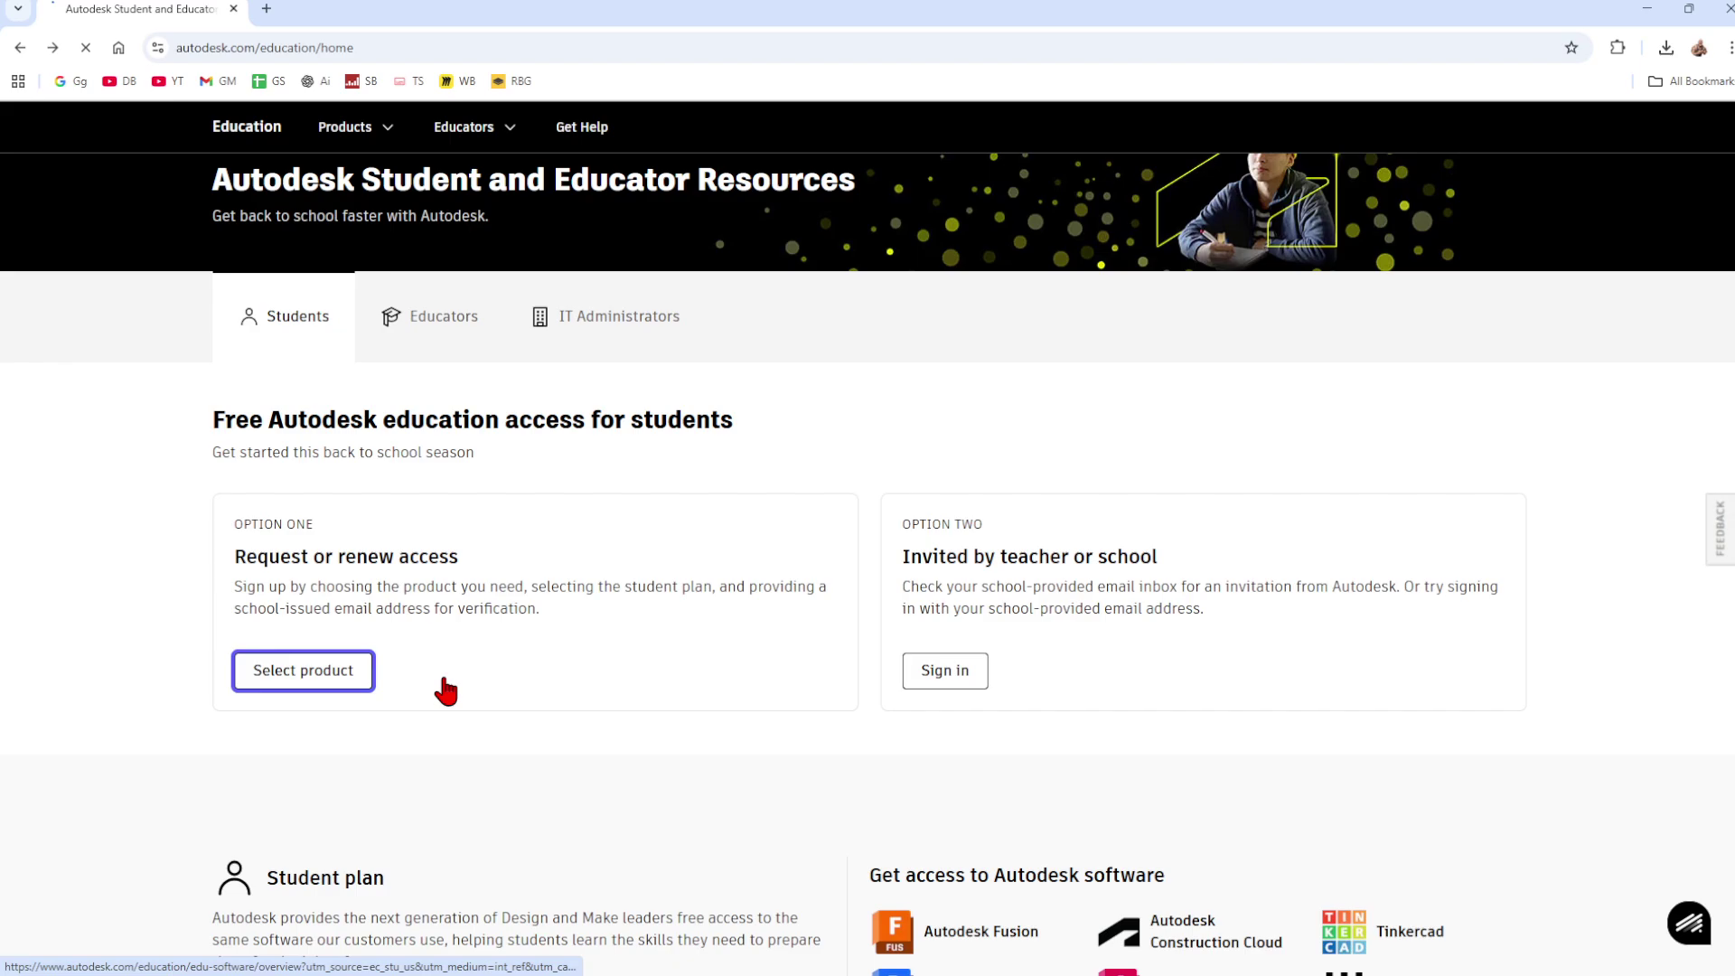
Pick AutoCAD from the education product cards
scroll(743, 574, "down", 5)
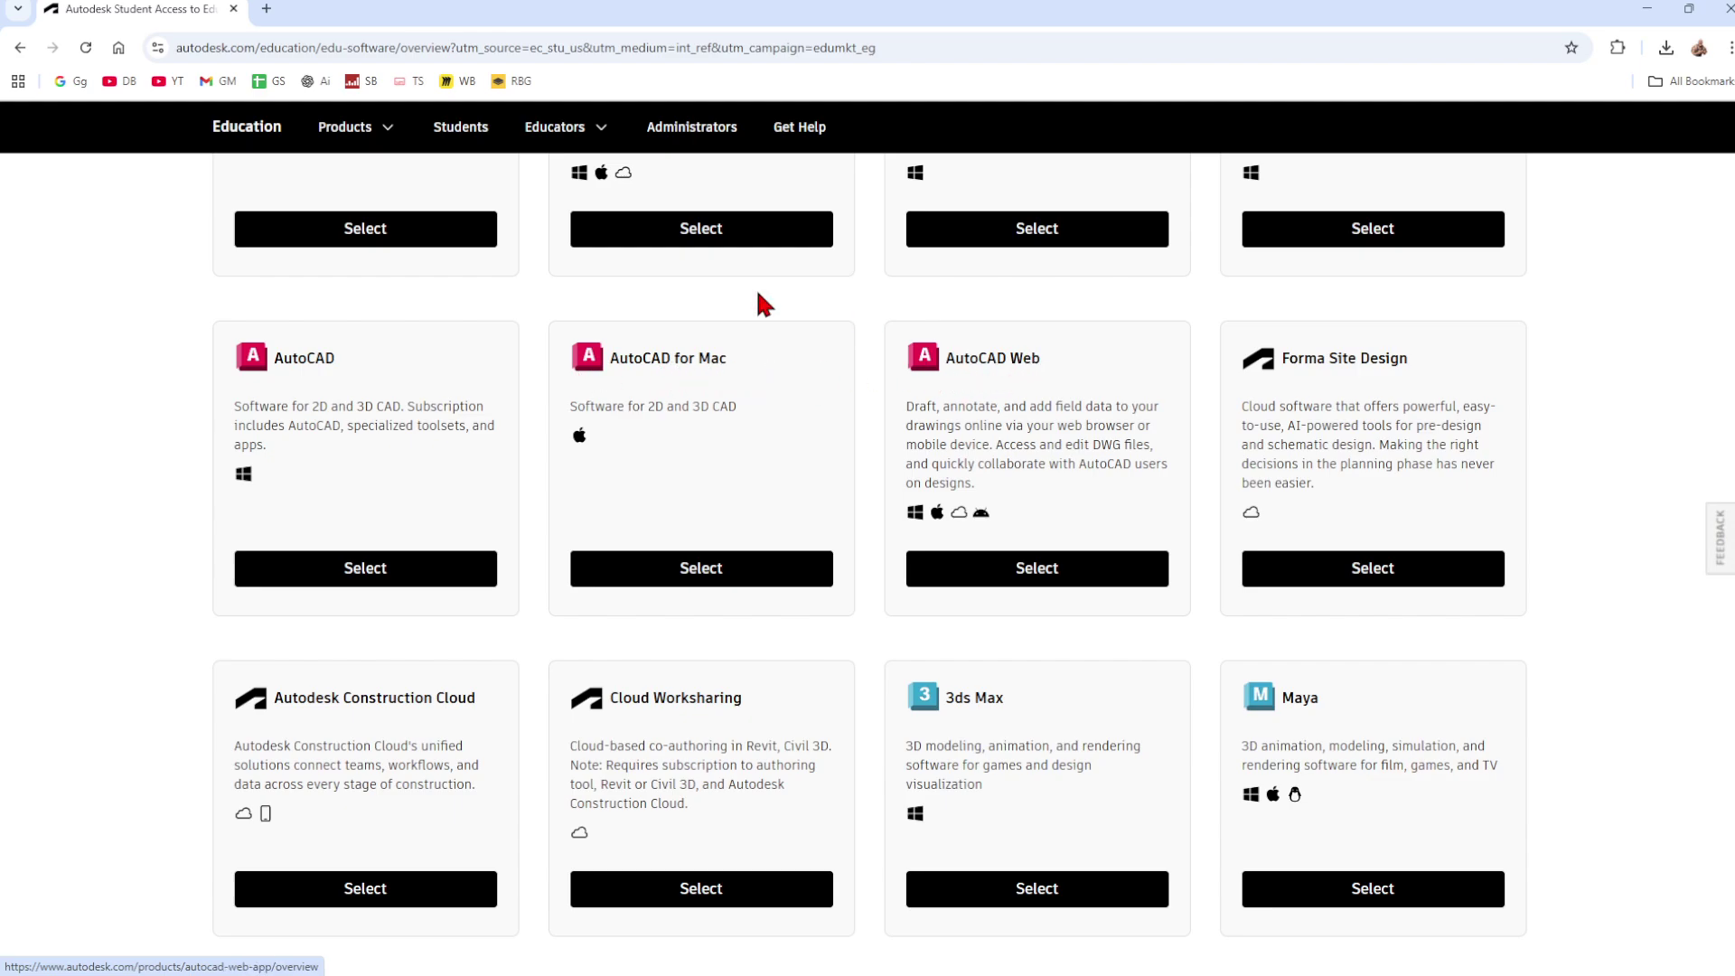
left_click(347, 576)
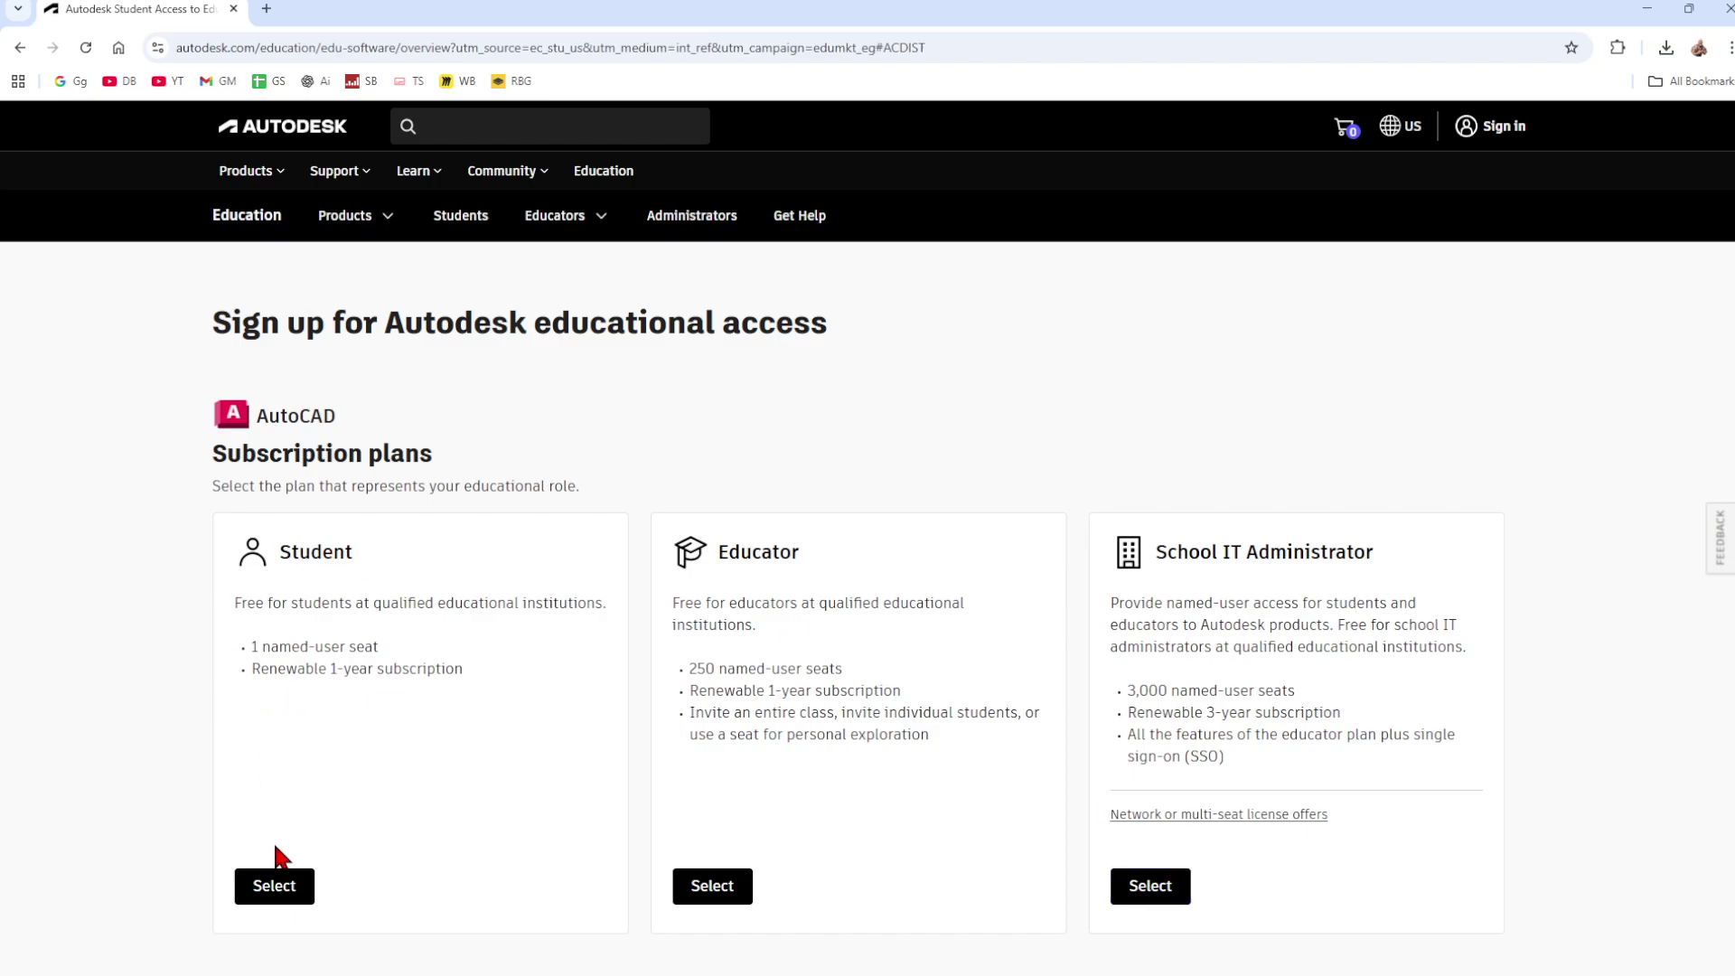
Choose the Student plan and confirm the verification prompt with Continue
left_click(282, 890)
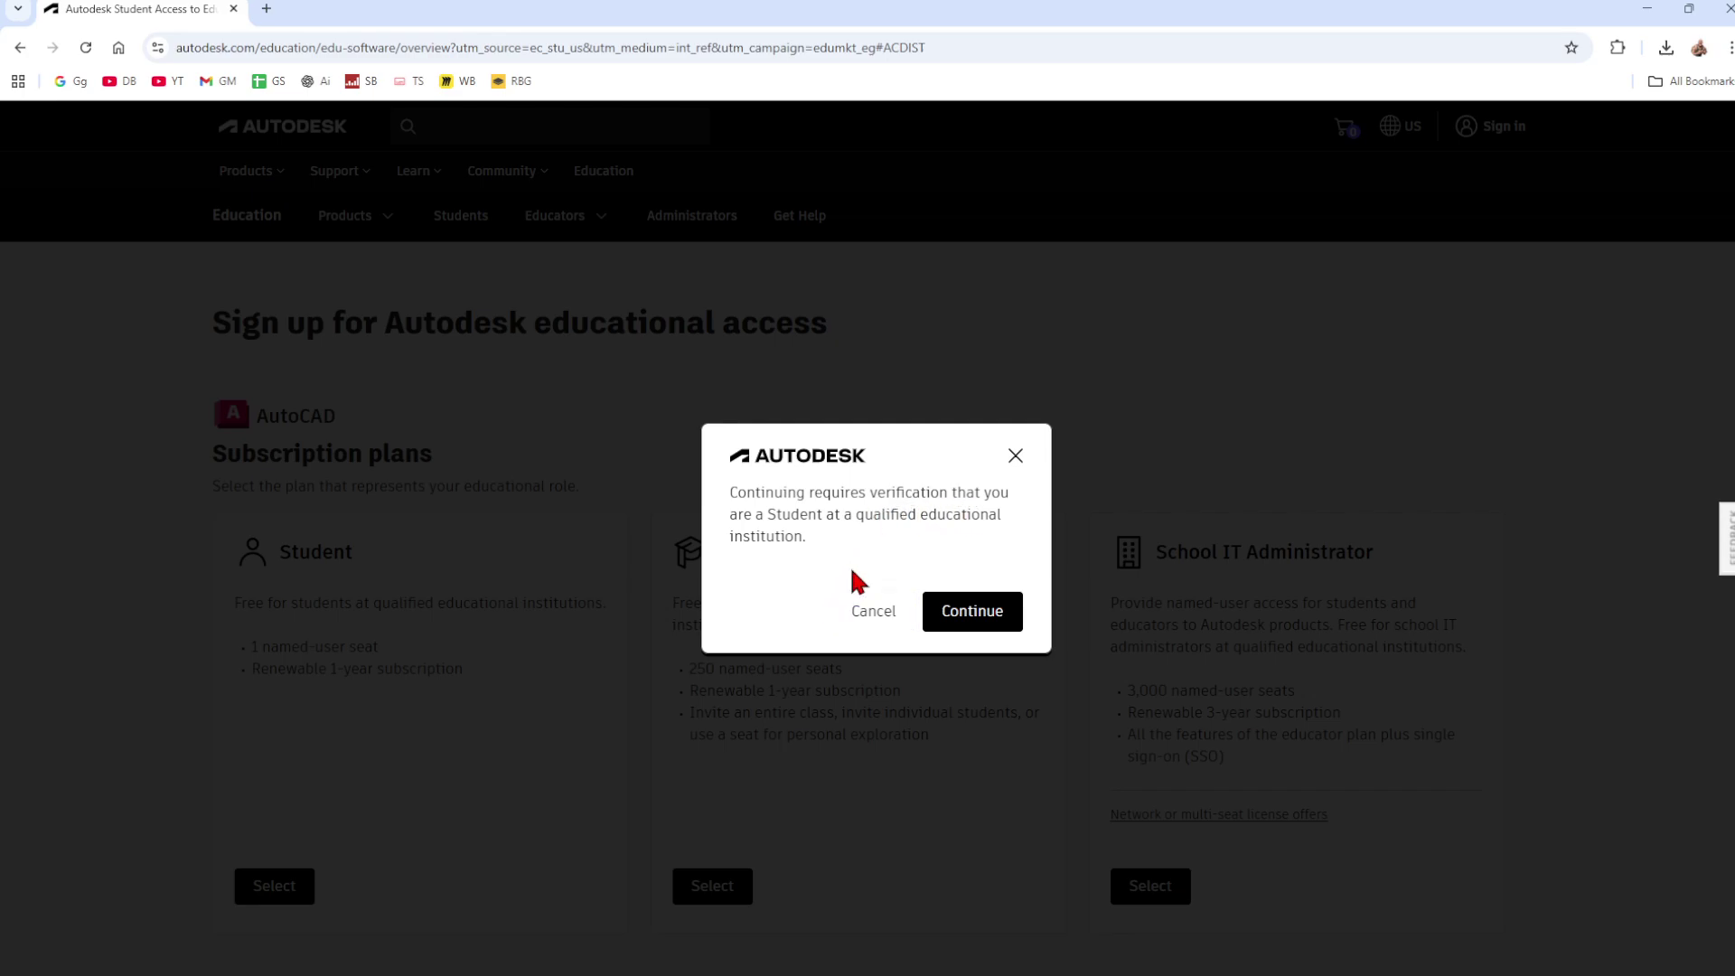
left_click(973, 614)
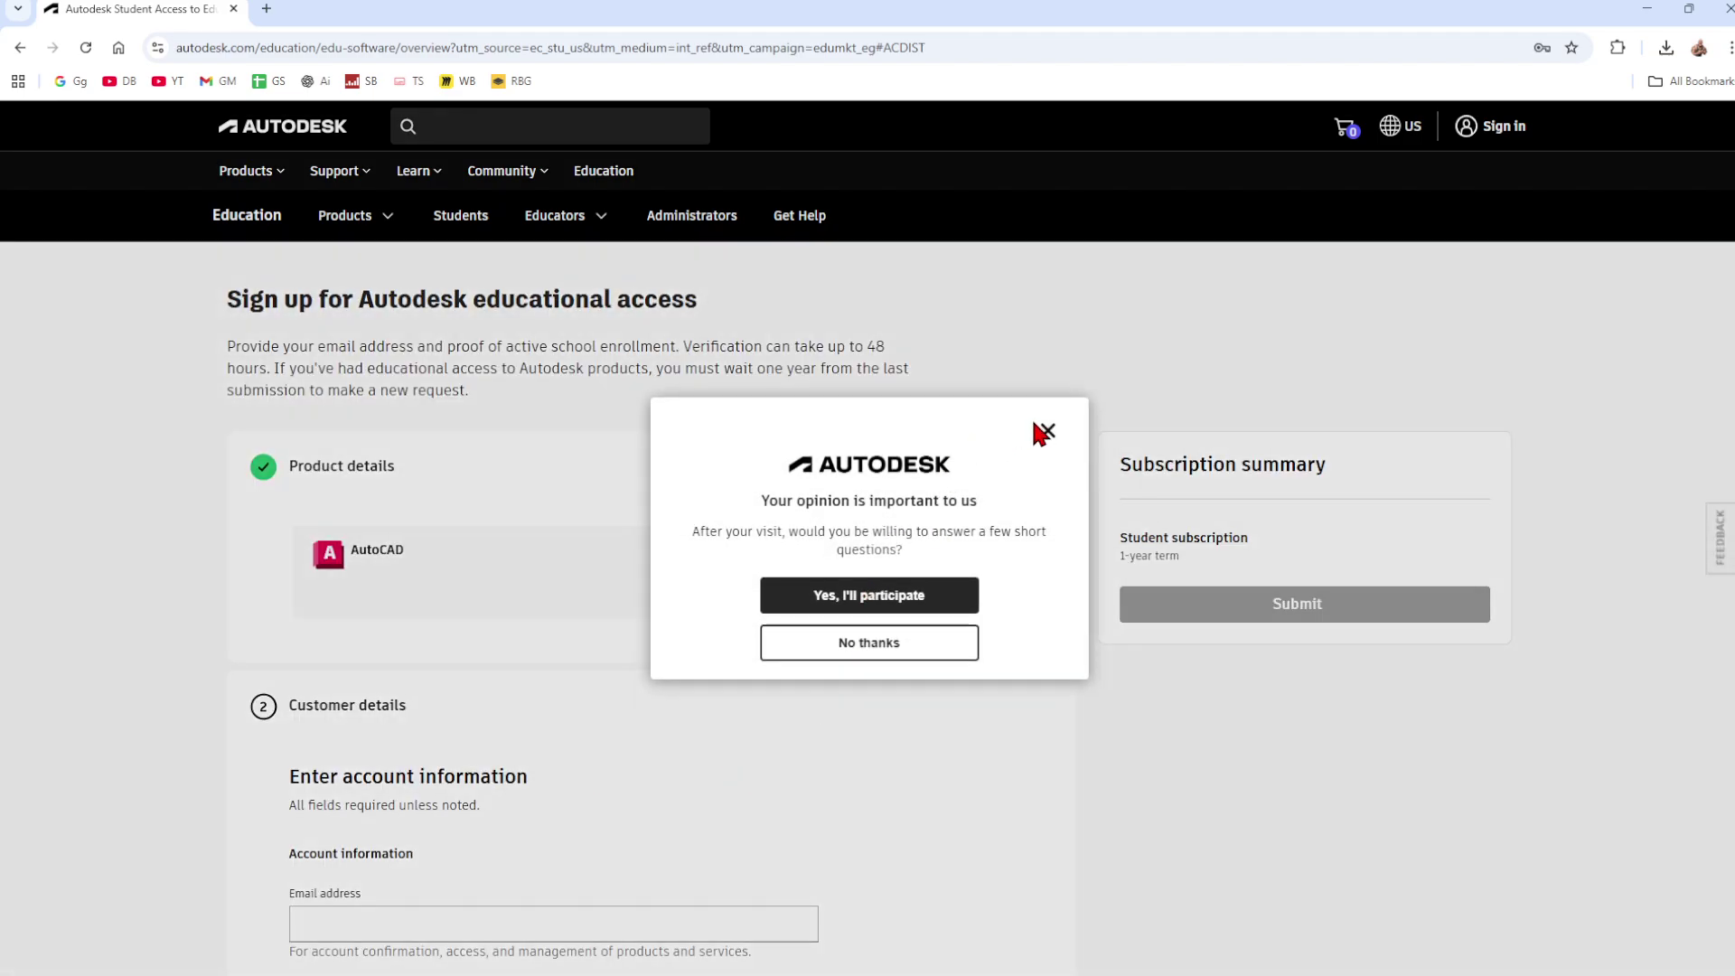
Close the opinion survey pop-up and focus the Email and Confirm email fields
left_click(1044, 432)
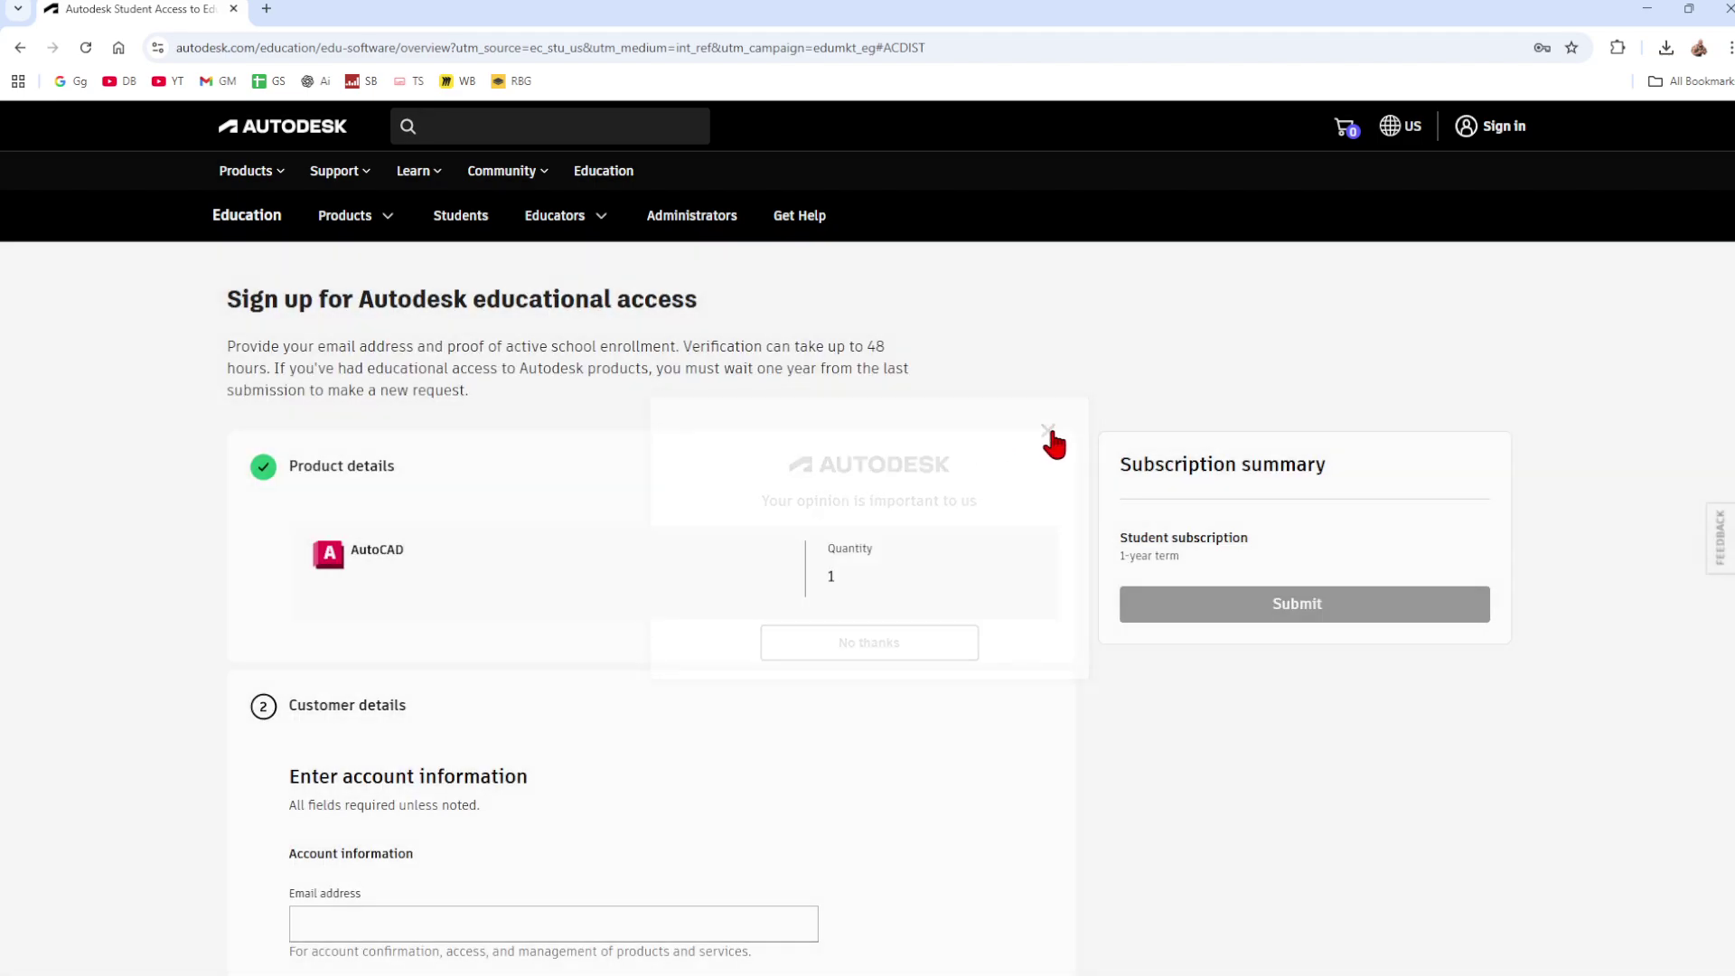
scroll(986, 747, "down", 2)
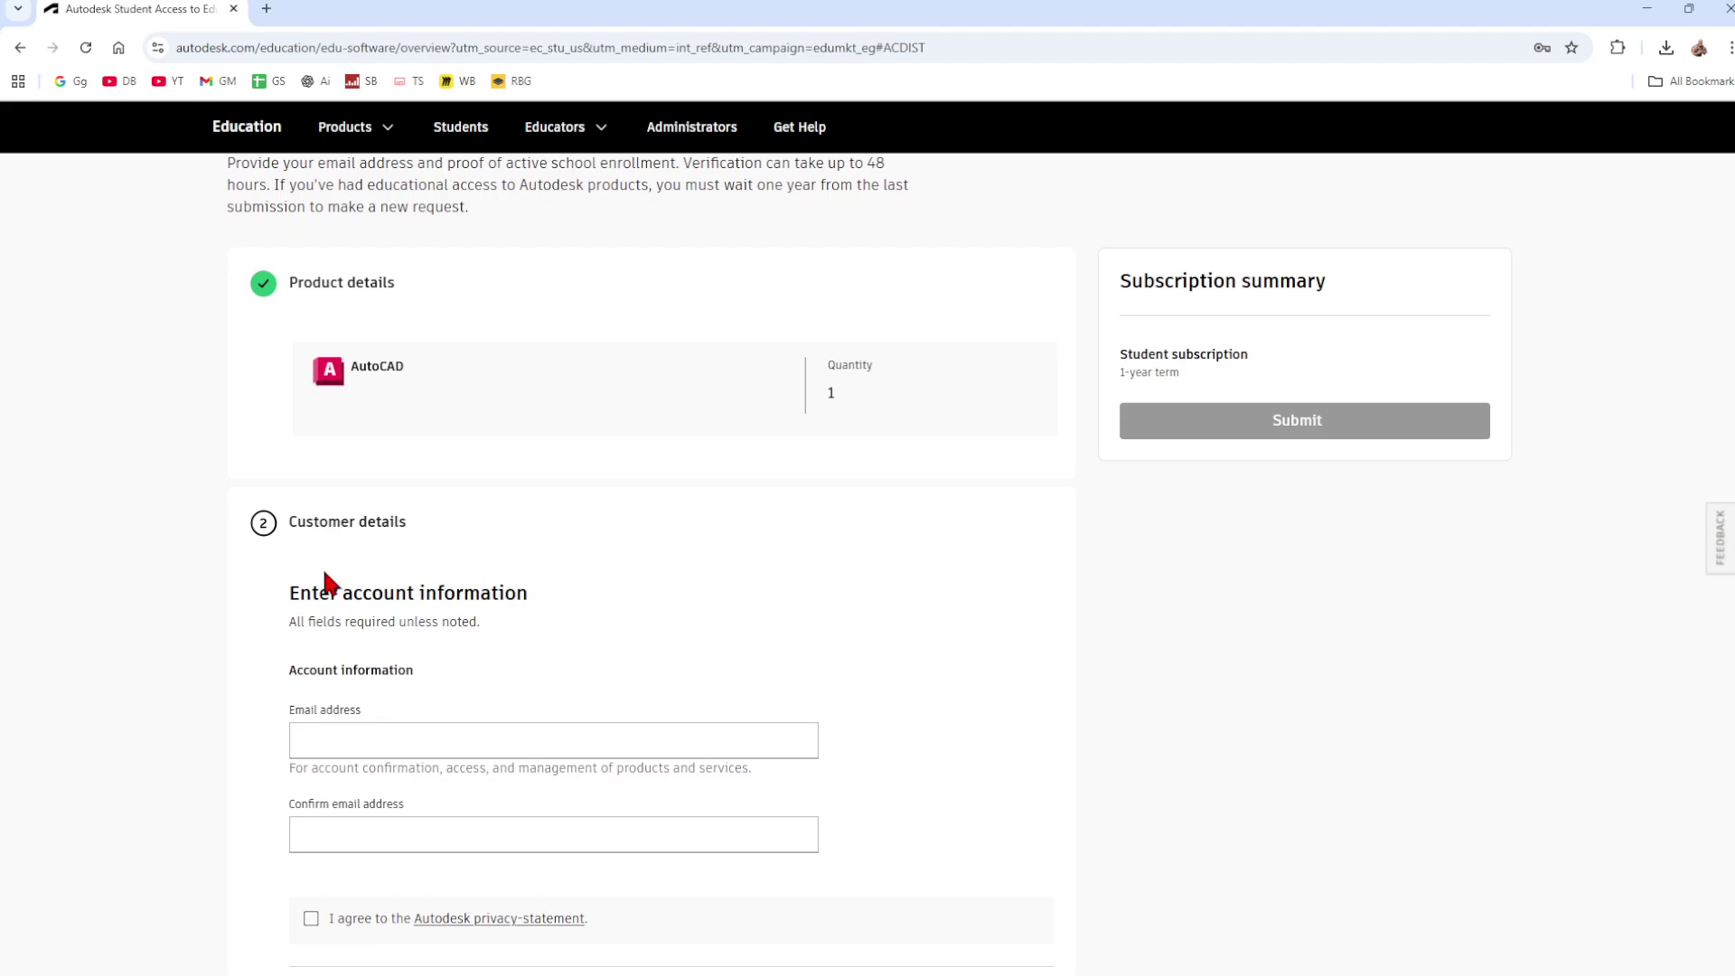
scroll(389, 615, "down", 2)
left_click(382, 555)
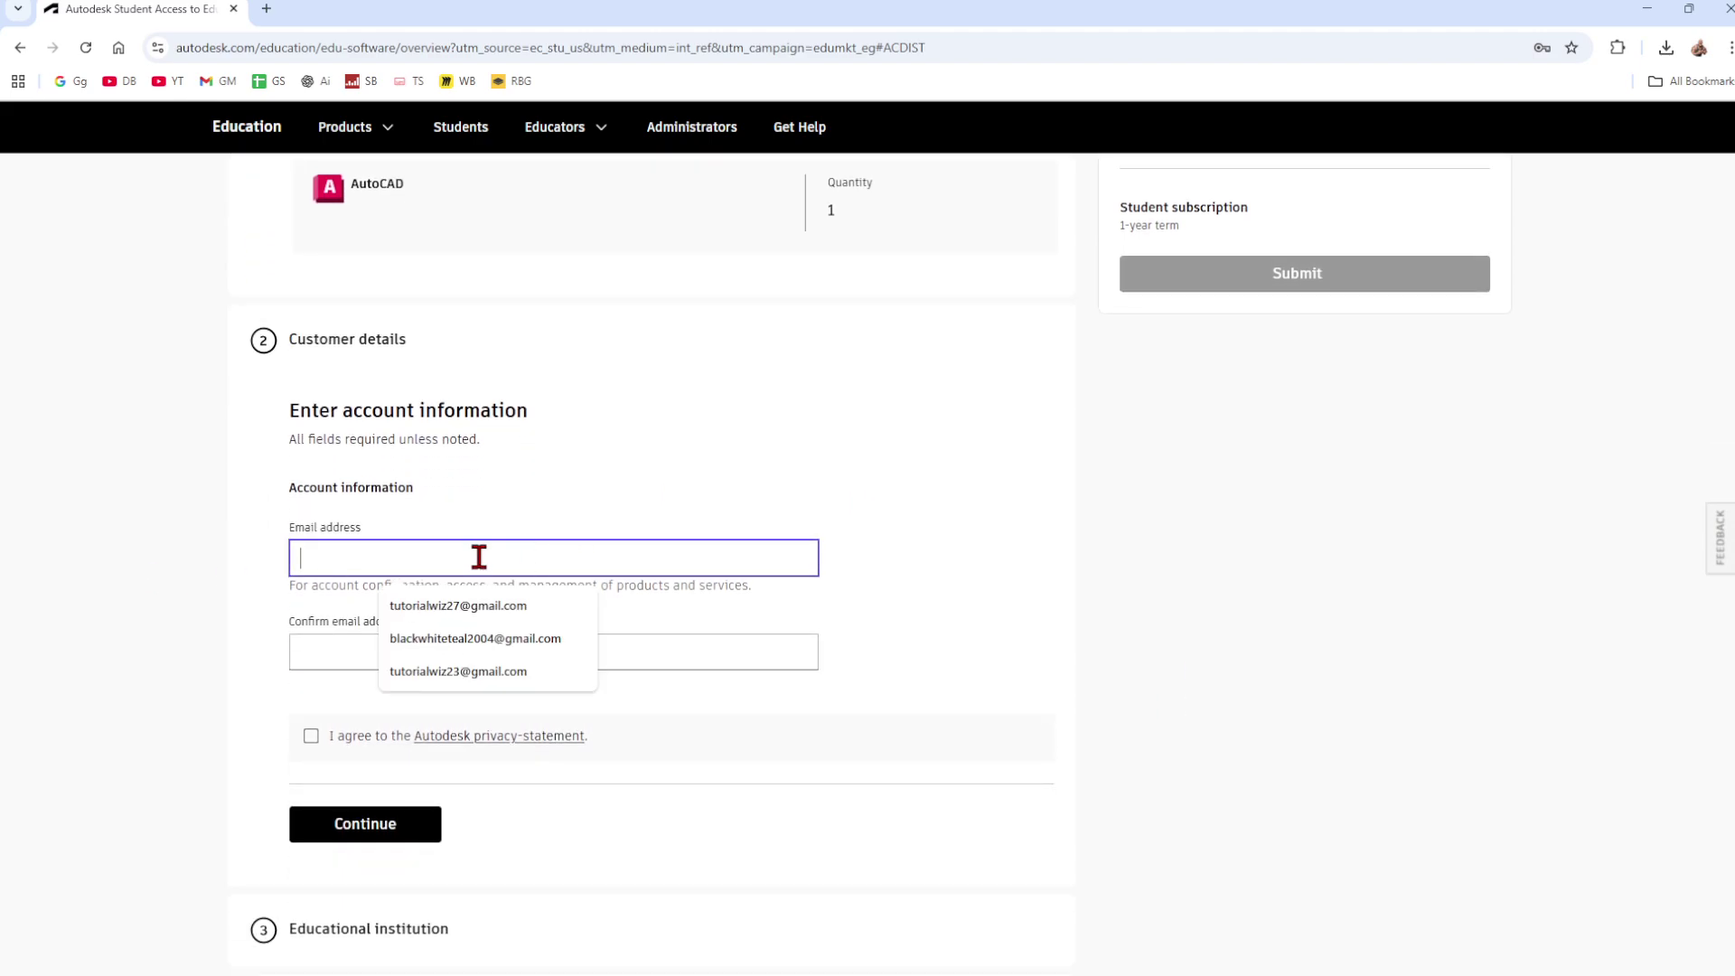
left_click(58, 569)
left_click(306, 565)
left_click(376, 652)
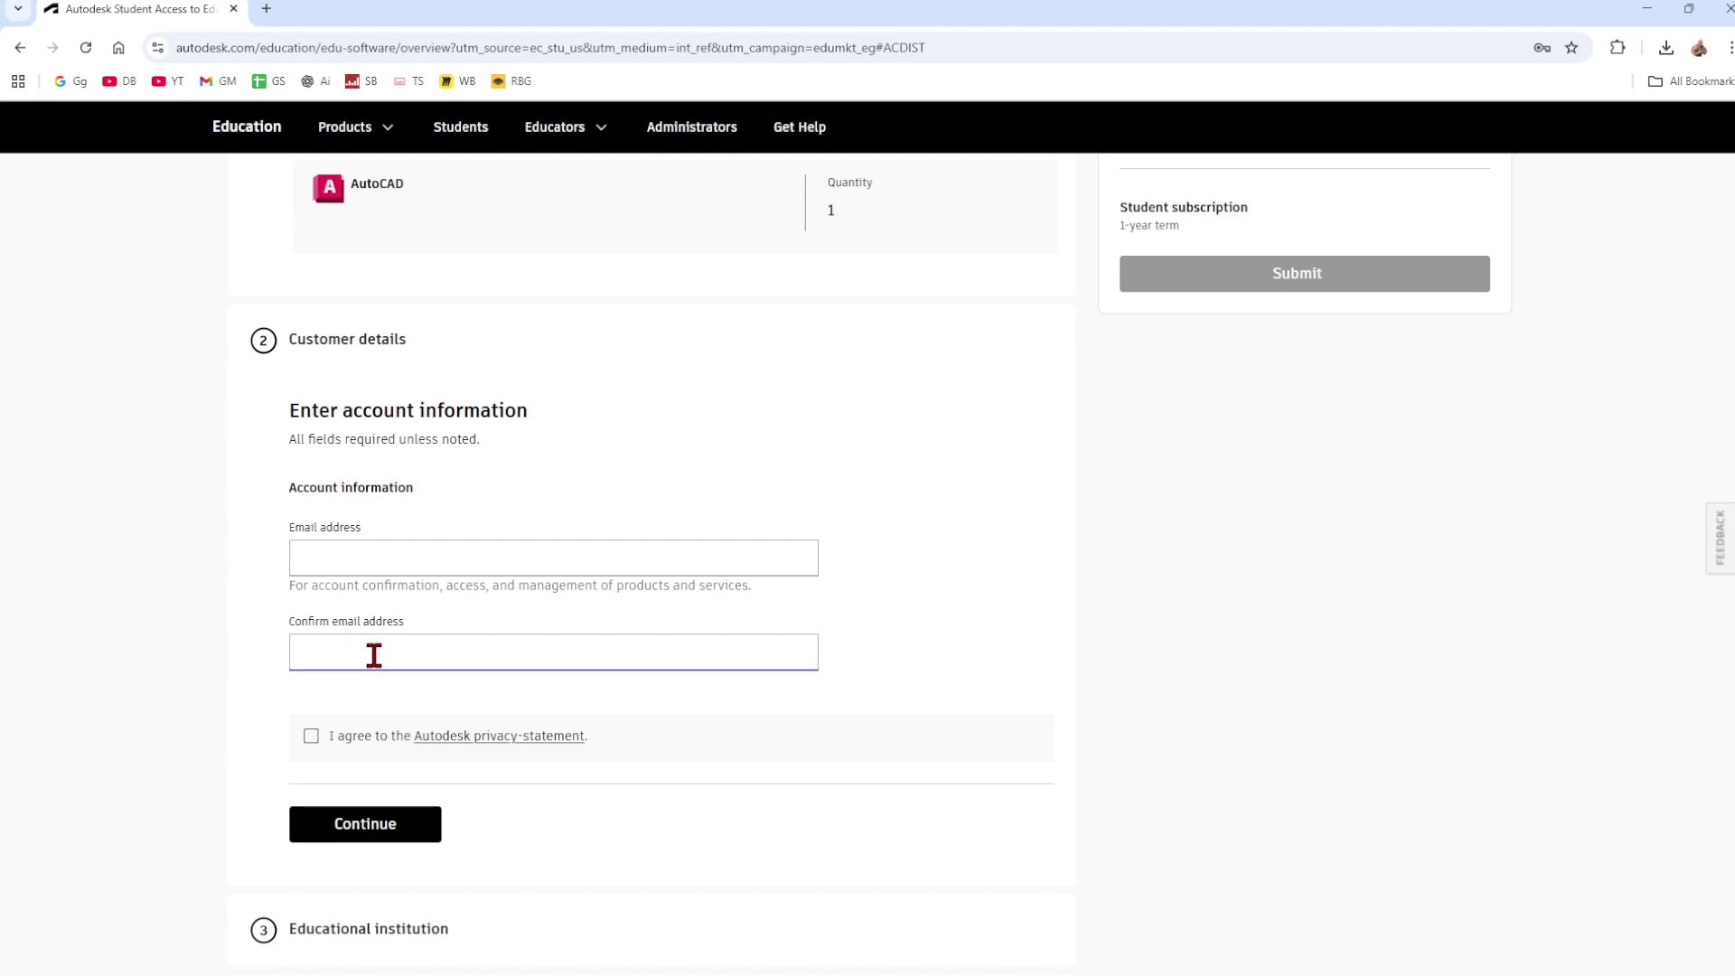
Expand the Legal terms and conditions section of the sign-up form
scroll(666, 717, "down", 2)
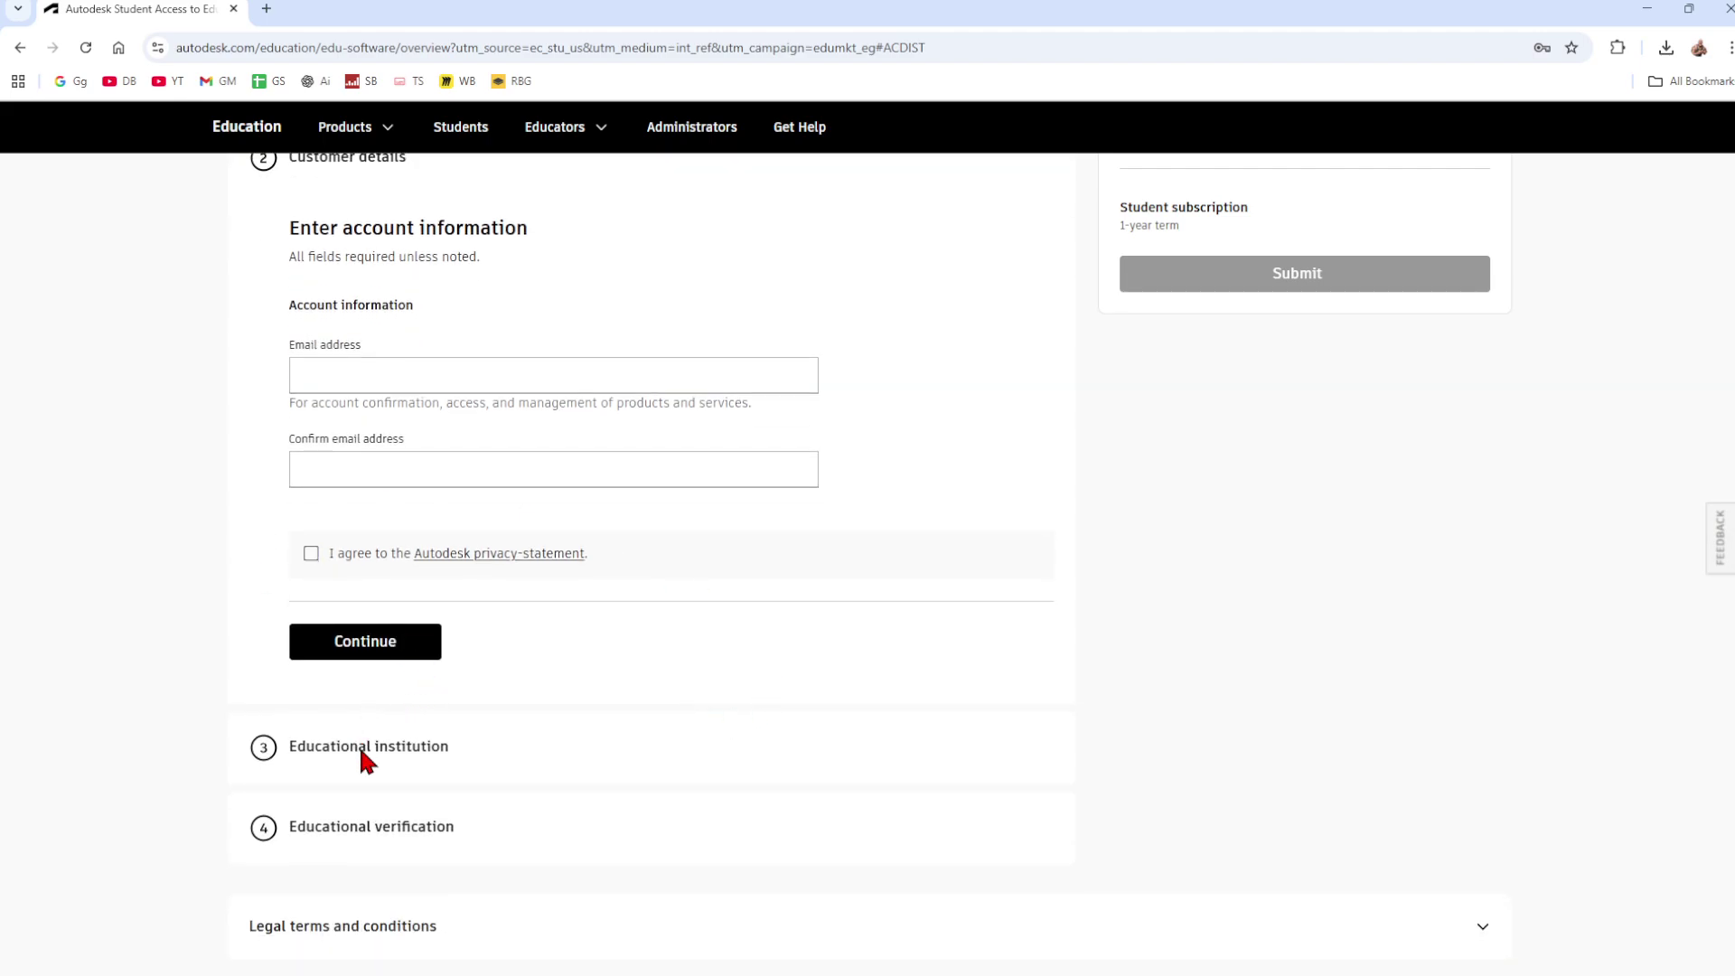
scroll(494, 770, "down", 1)
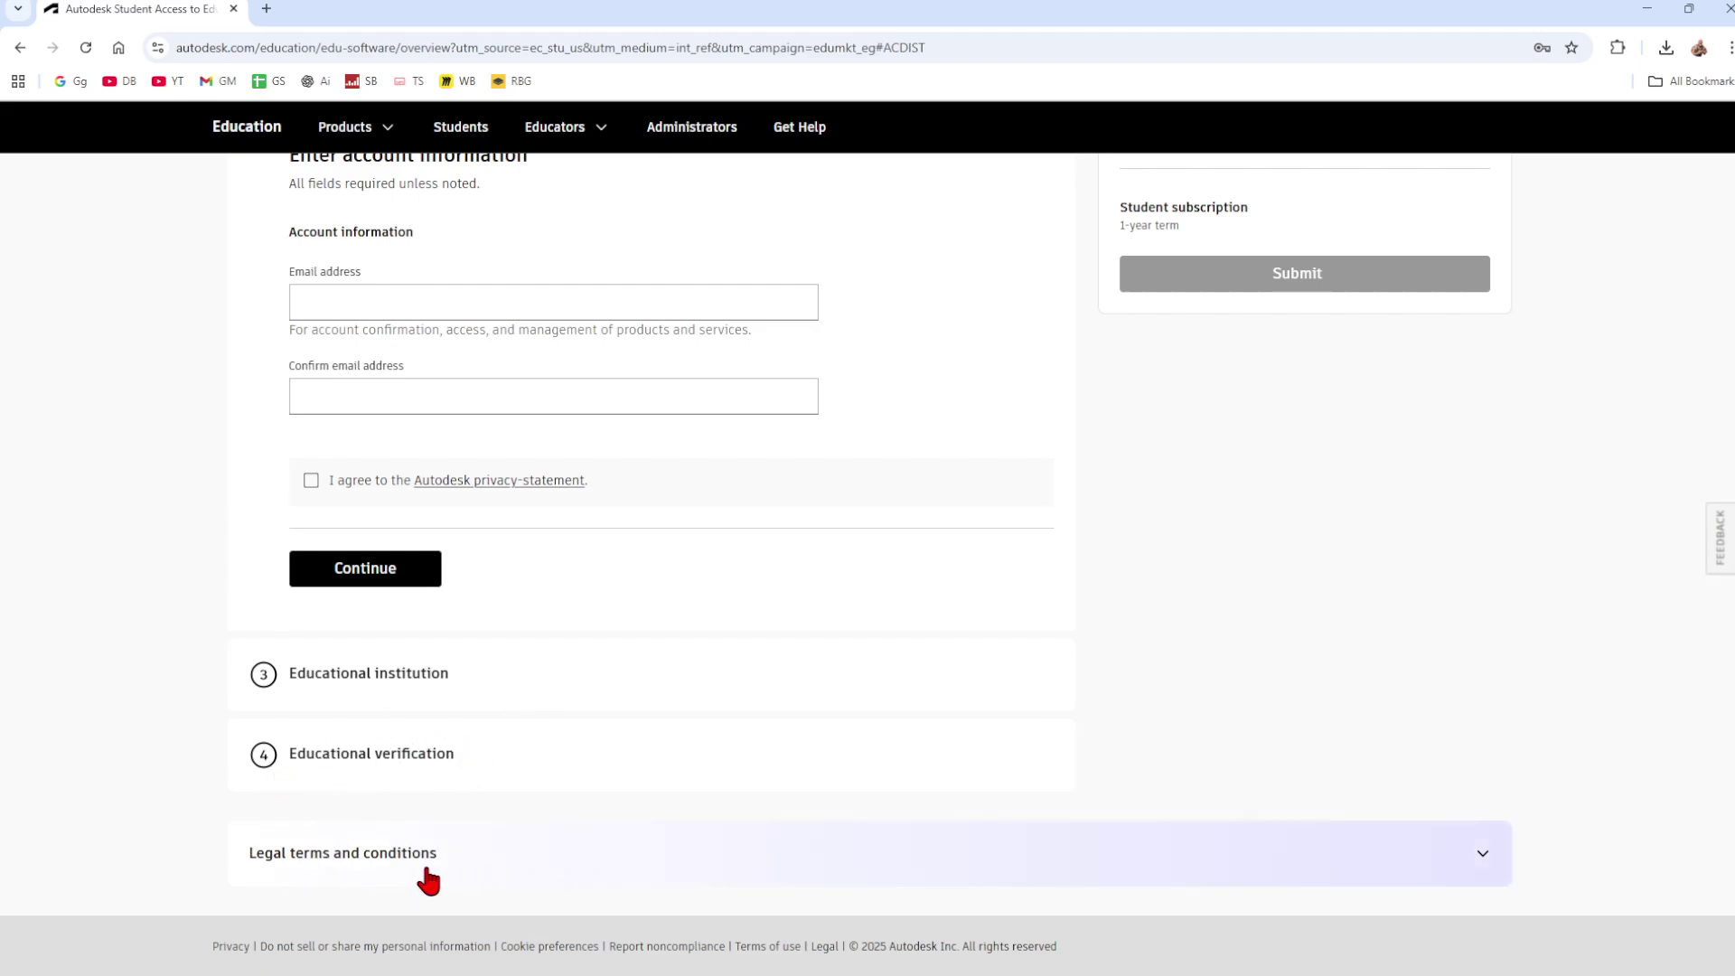
left_click(566, 859)
scroll(665, 840, "down", 2)
scroll(958, 818, "up", 8)
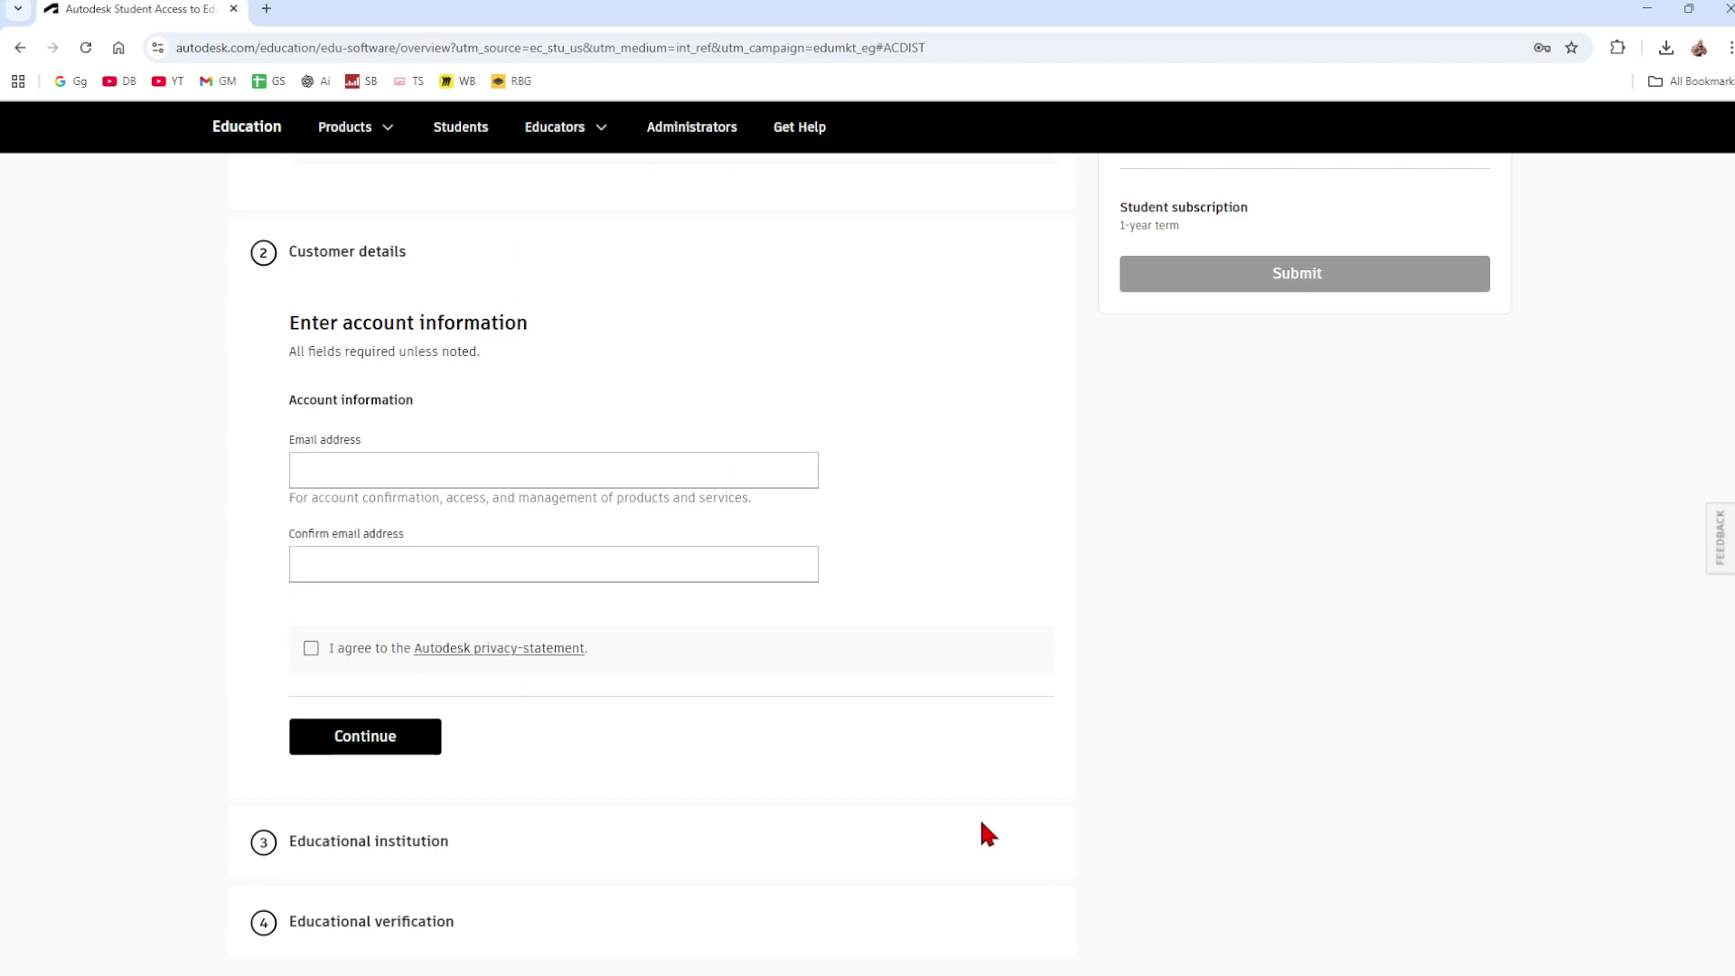